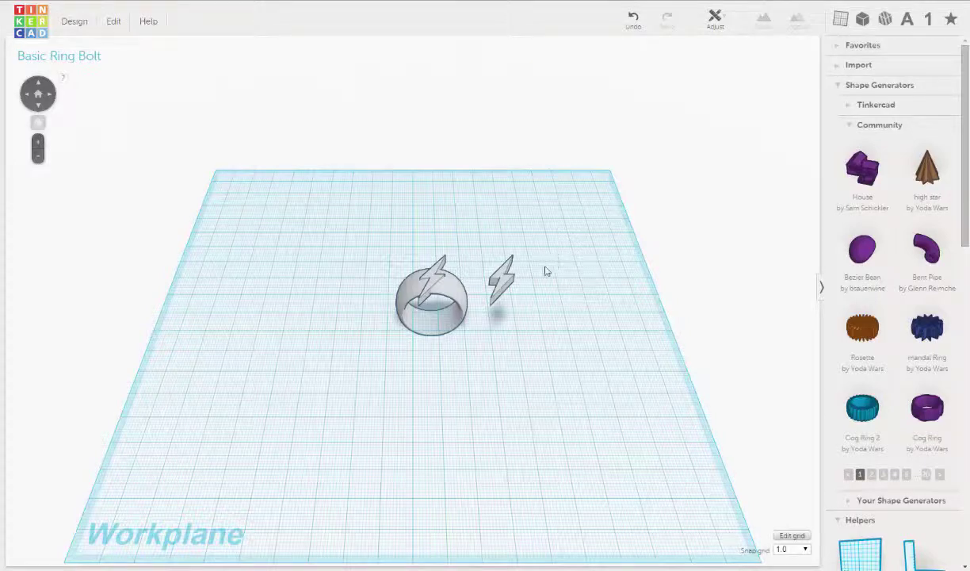
Delete the spare lightning bolt beside the ring and send the design to Shapeways for a plain 3D print order
drag(558, 249, 487, 332)
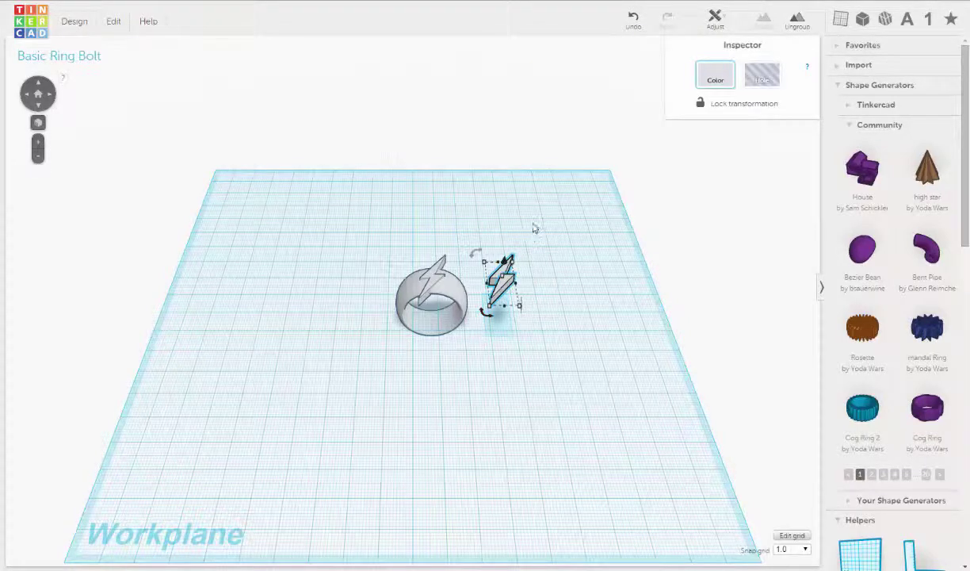
key(Delete)
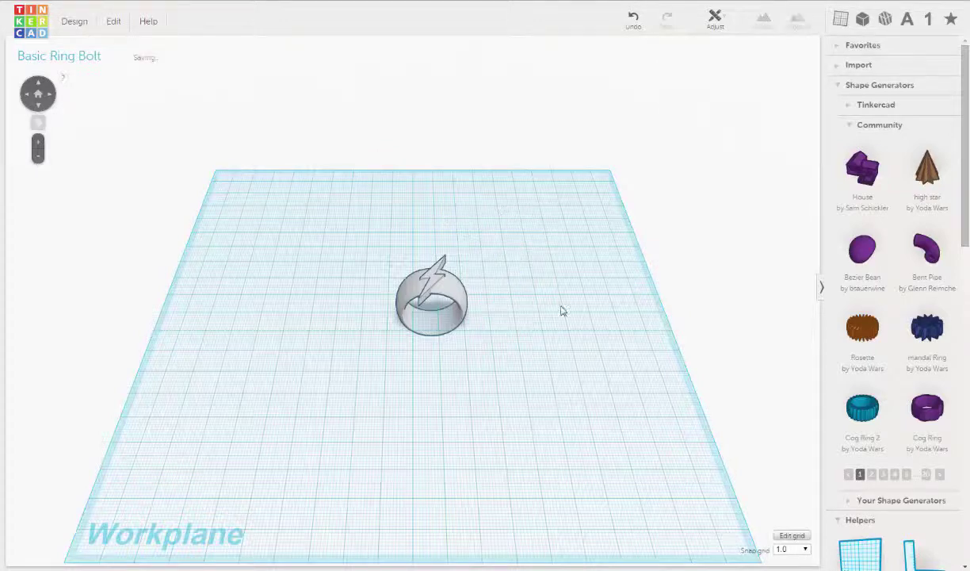
click(73, 23)
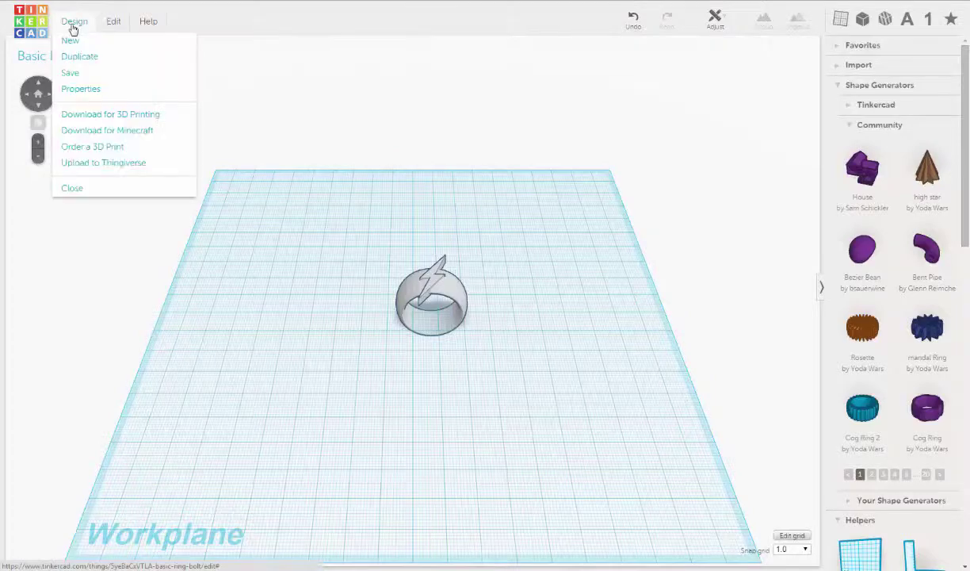
click(73, 149)
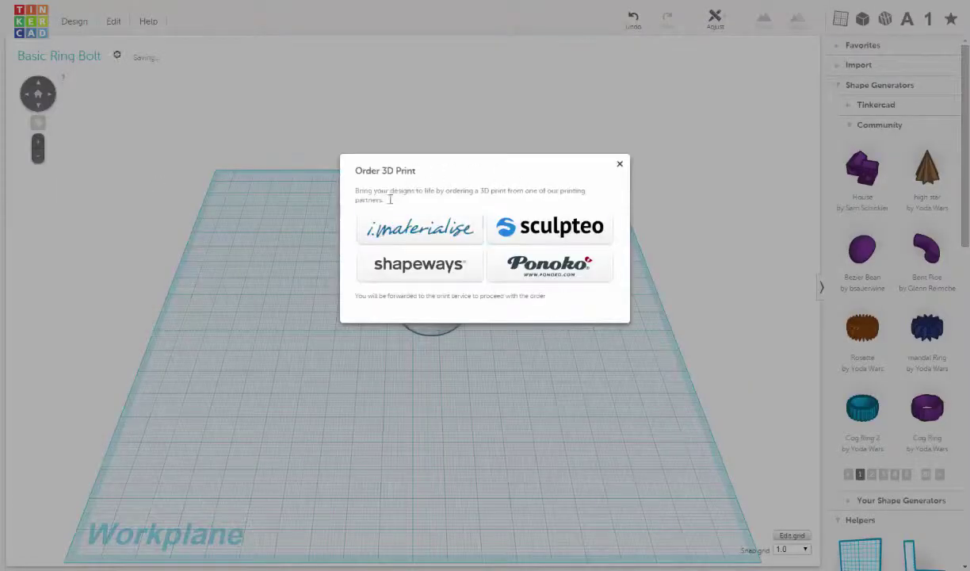
click(422, 269)
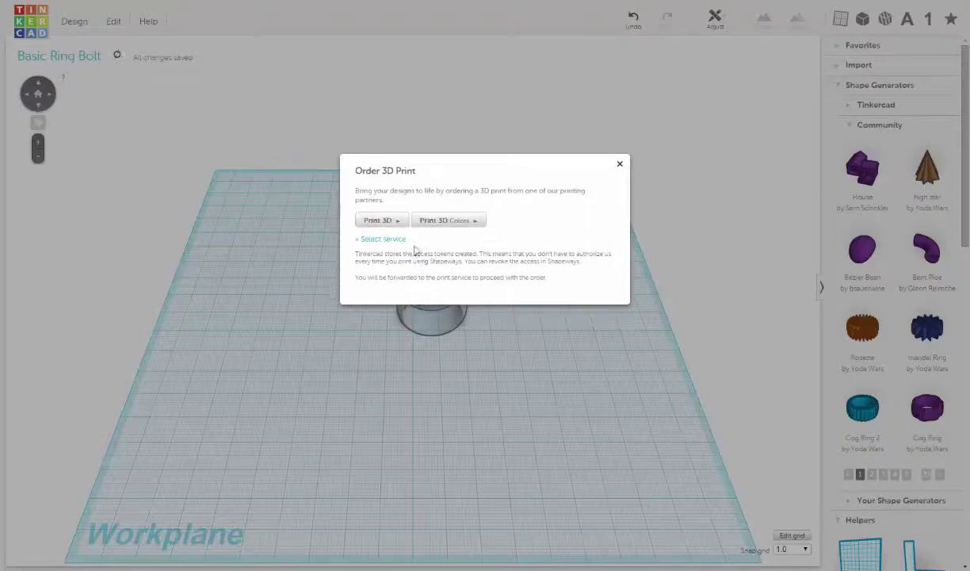
click(379, 221)
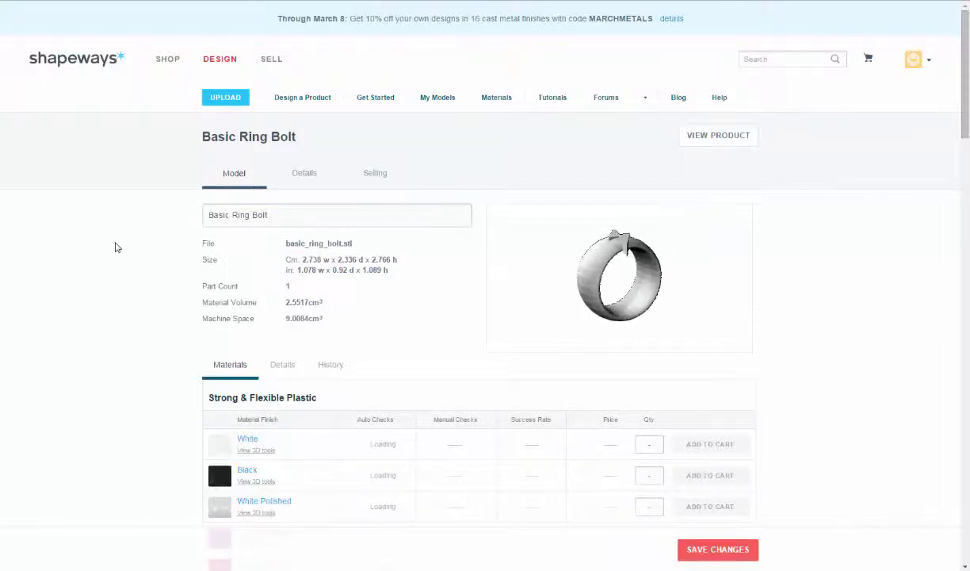
Examine the uploaded ring from above and review the automatic checks and prices across the plastic, acrylic, steel and precious metal finishes
drag(563, 279, 578, 300)
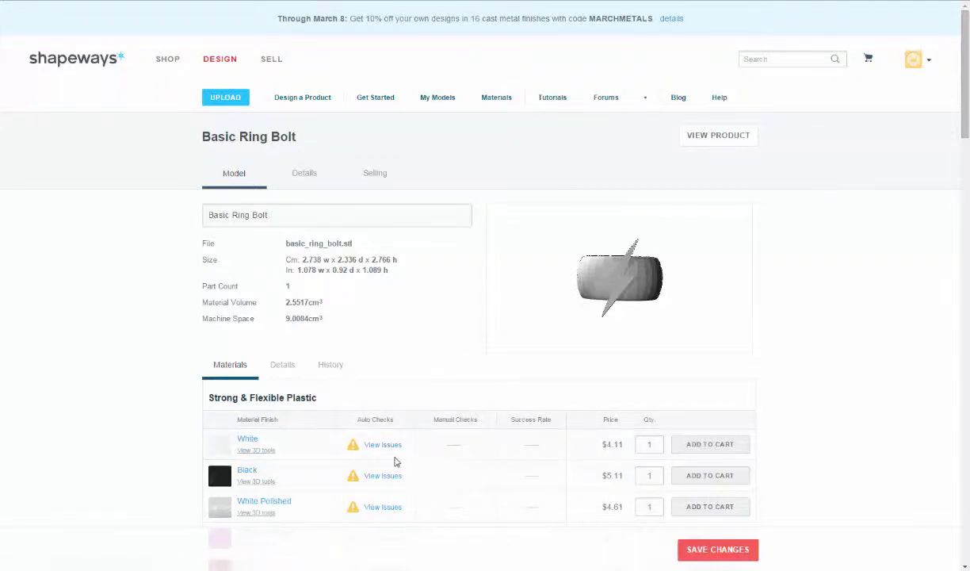
scroll(384, 447, down, 2)
scroll(386, 443, down, 7)
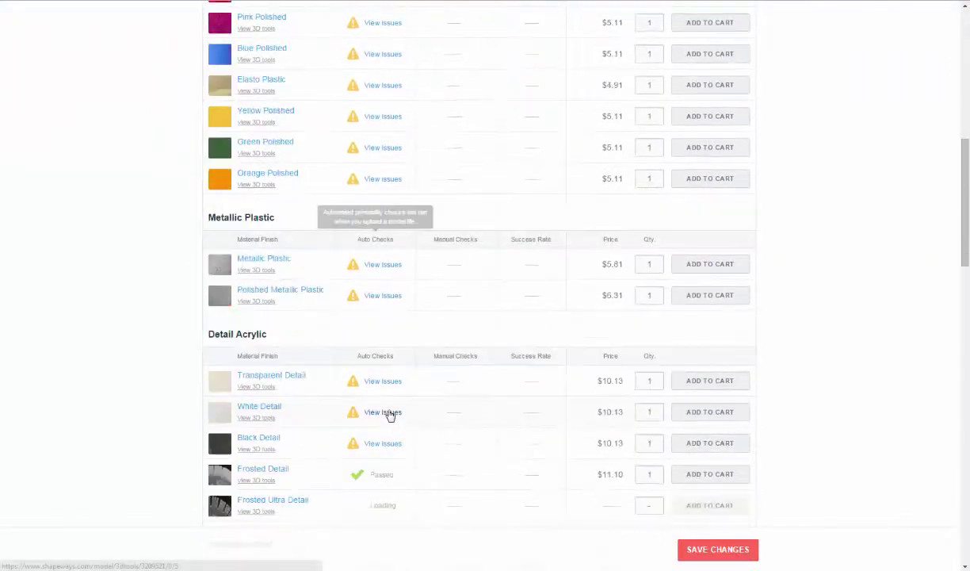
scroll(385, 322, down, 1)
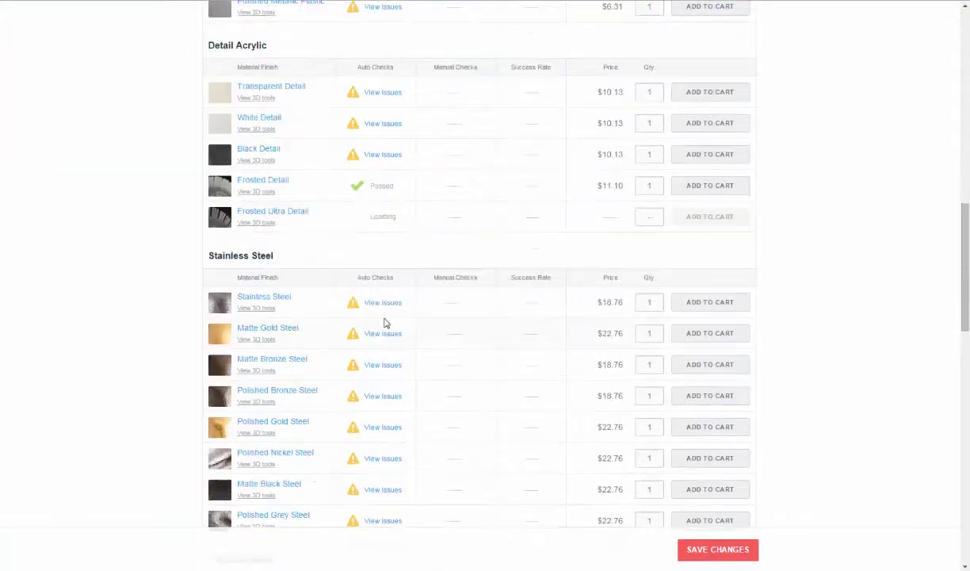
scroll(384, 315, down, 7)
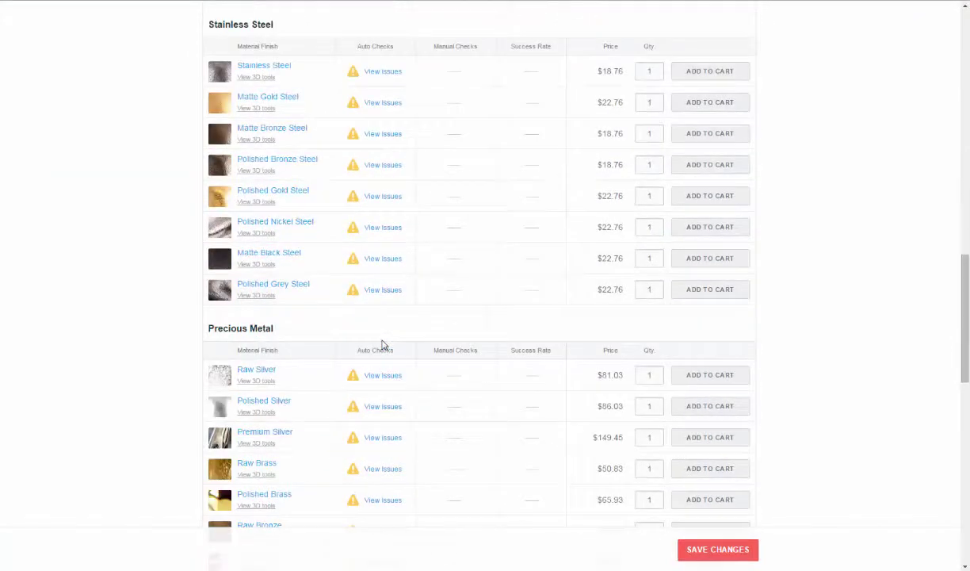
scroll(383, 345, up, 6)
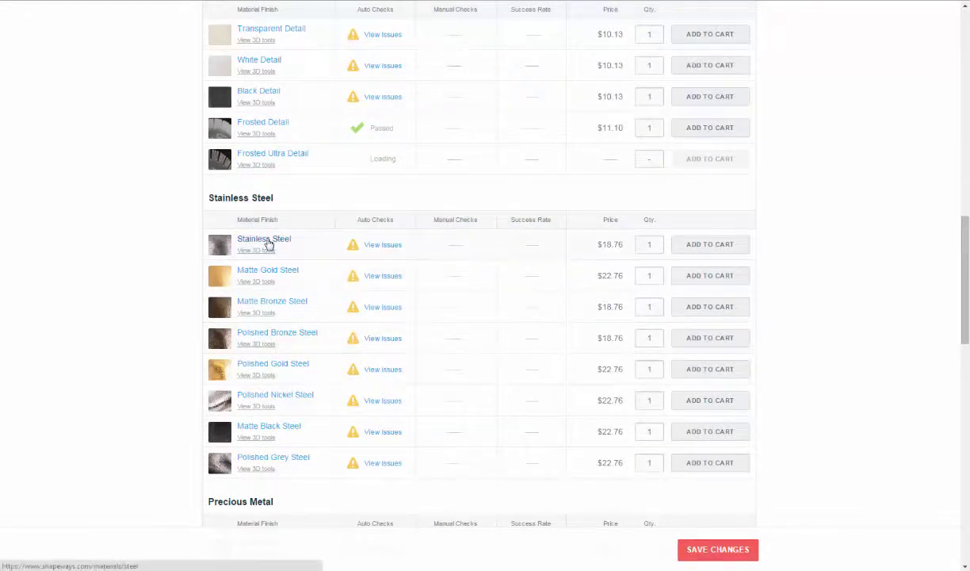
Open the Stainless Steel issues and inspect the wall thickness check around the bolt's tips from several angles
click(390, 248)
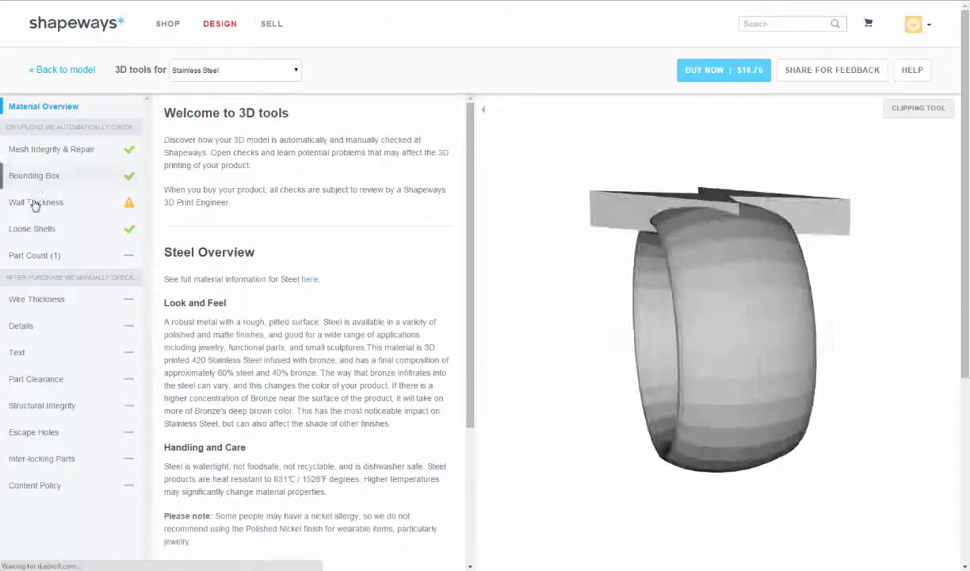
click(128, 207)
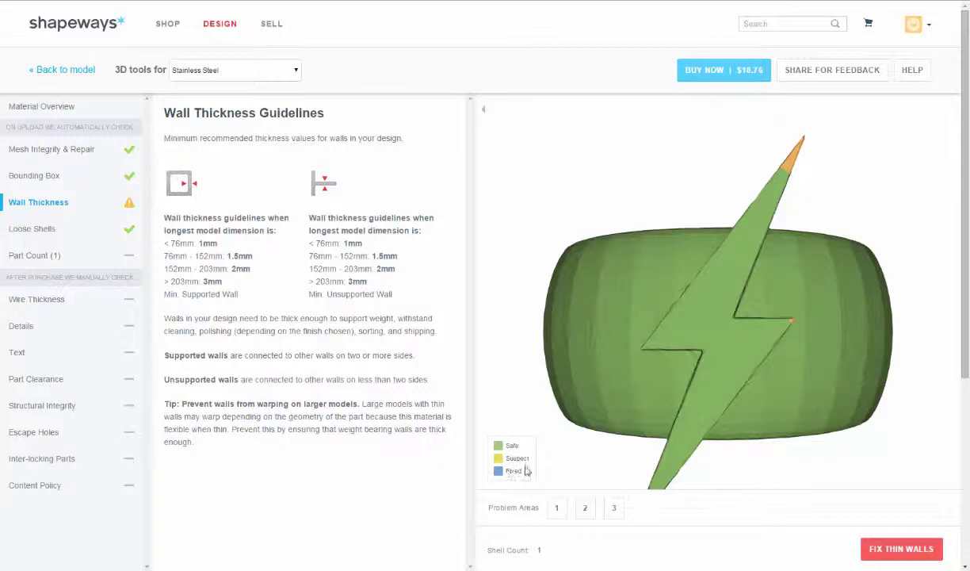
mouse_move(670, 201)
mouse_down()
mouse_move(684, 151)
mouse_move(673, 192)
mouse_up()
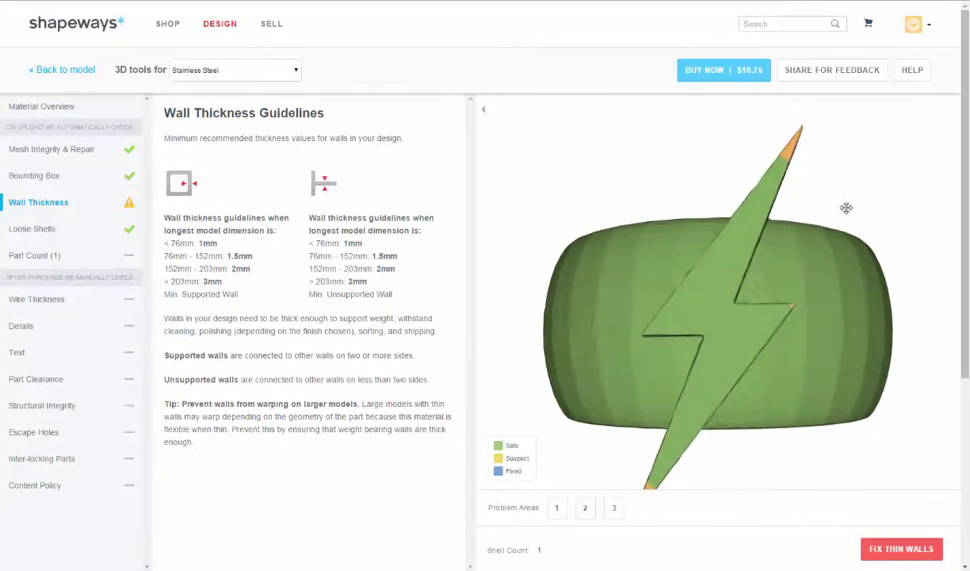
drag(847, 208, 513, 352)
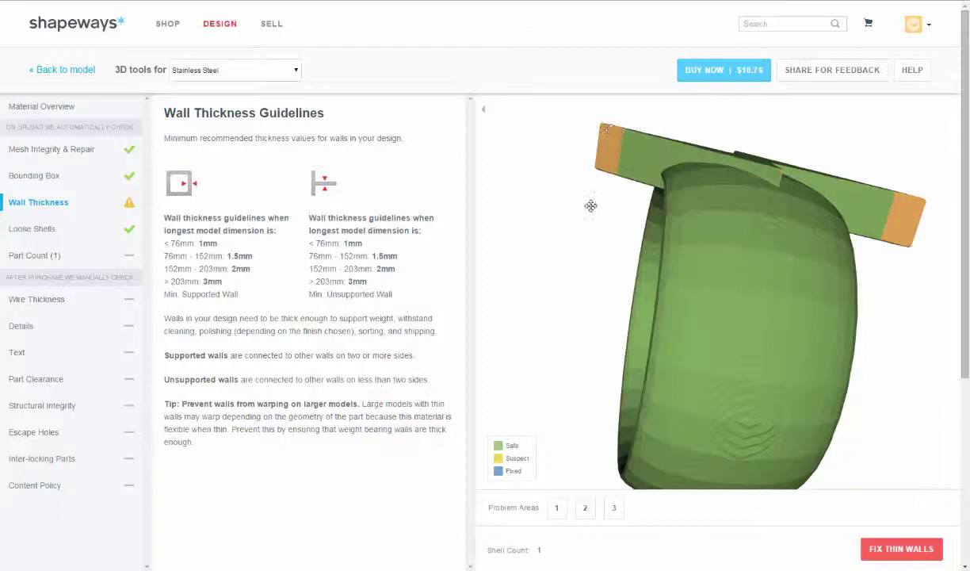
drag(589, 206, 556, 273)
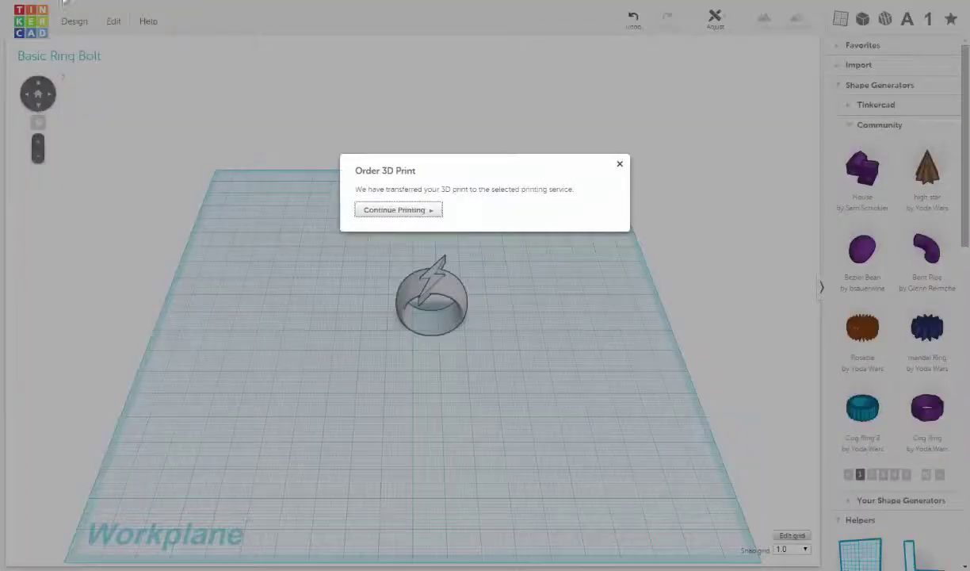
Return to Tinkercad, dismiss the print order message and scale down the lightning bolt on top of the ring
click(622, 165)
right_drag(494, 304, 512, 380)
scroll(480, 332, up, 2)
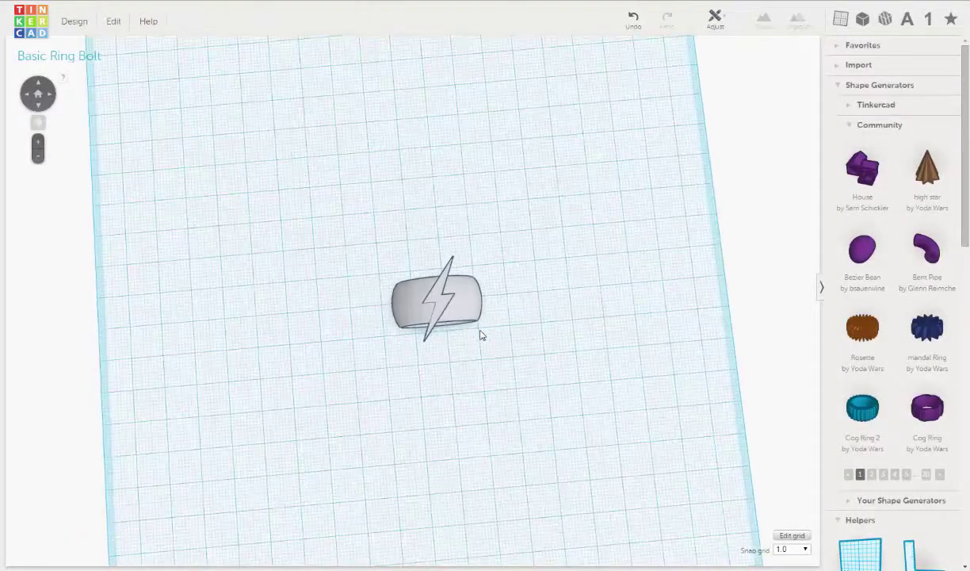
scroll(480, 333, up, 3)
right_drag(479, 335, 480, 384)
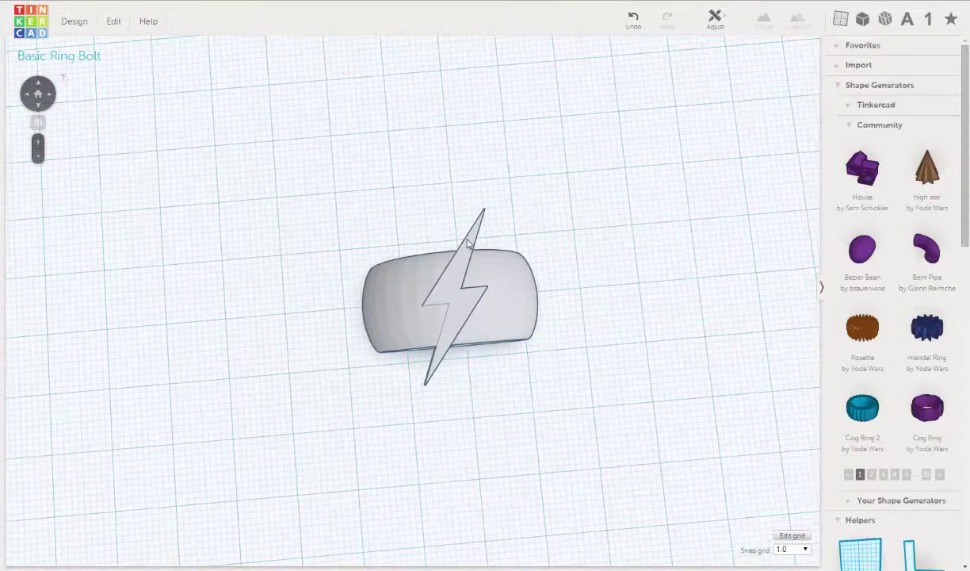
click(468, 244)
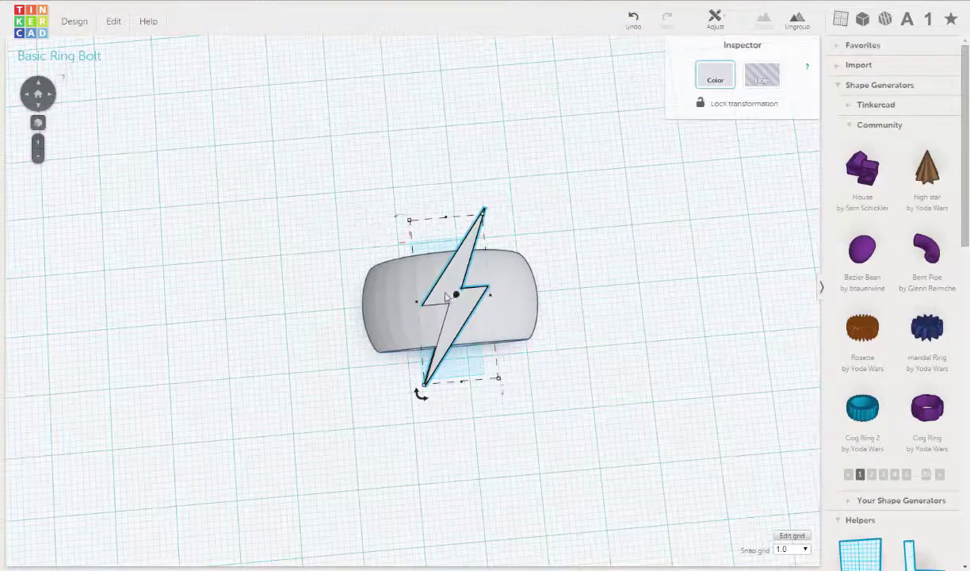
right_drag(512, 371, 497, 375)
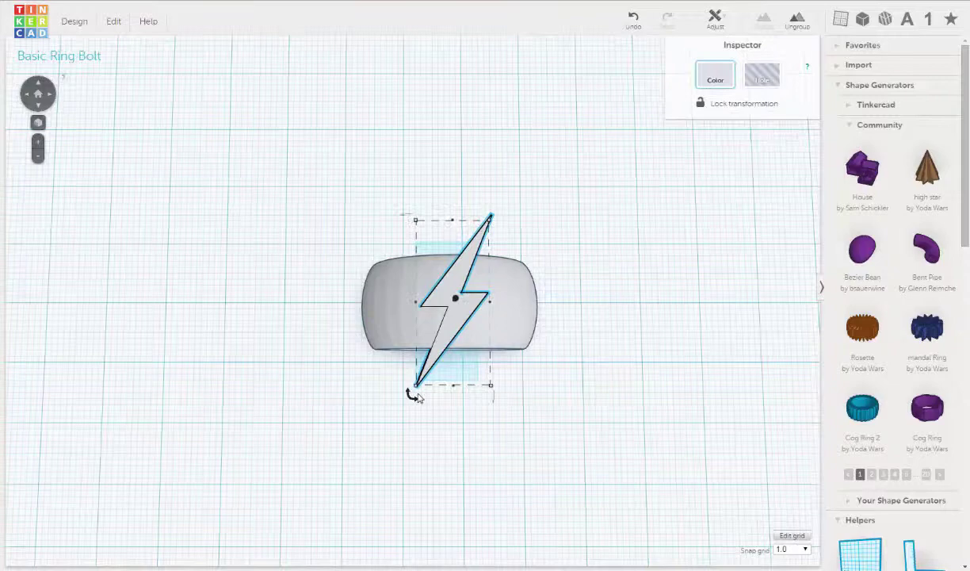
drag(417, 391, 489, 337)
click(372, 175)
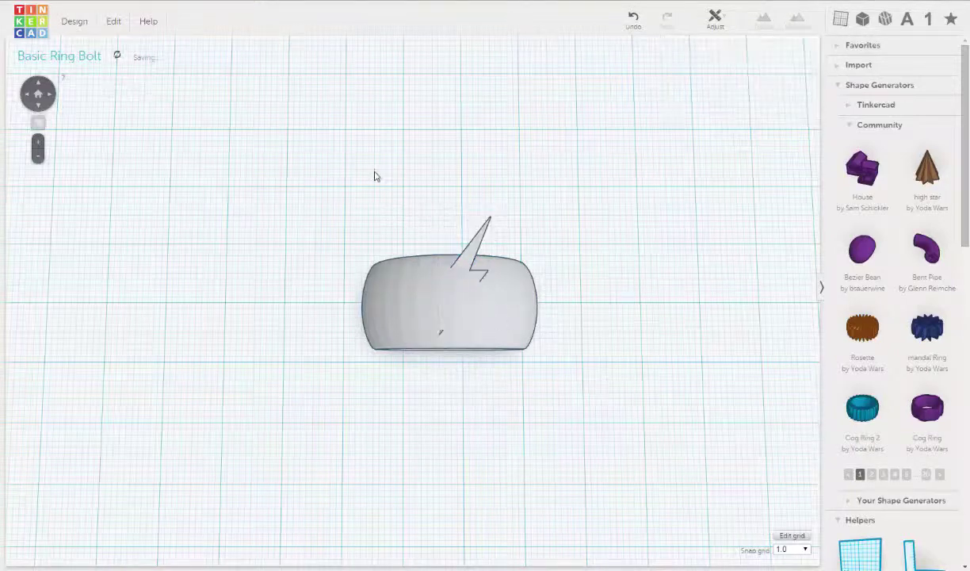
Align the ring and lightning bolt on their centers in both horizontal directions
drag(368, 177, 556, 413)
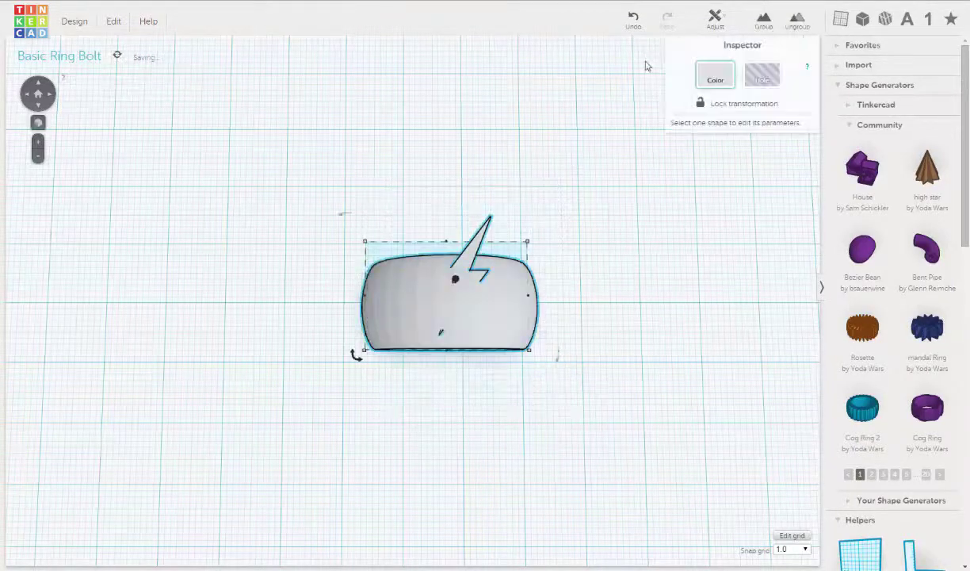
click(715, 26)
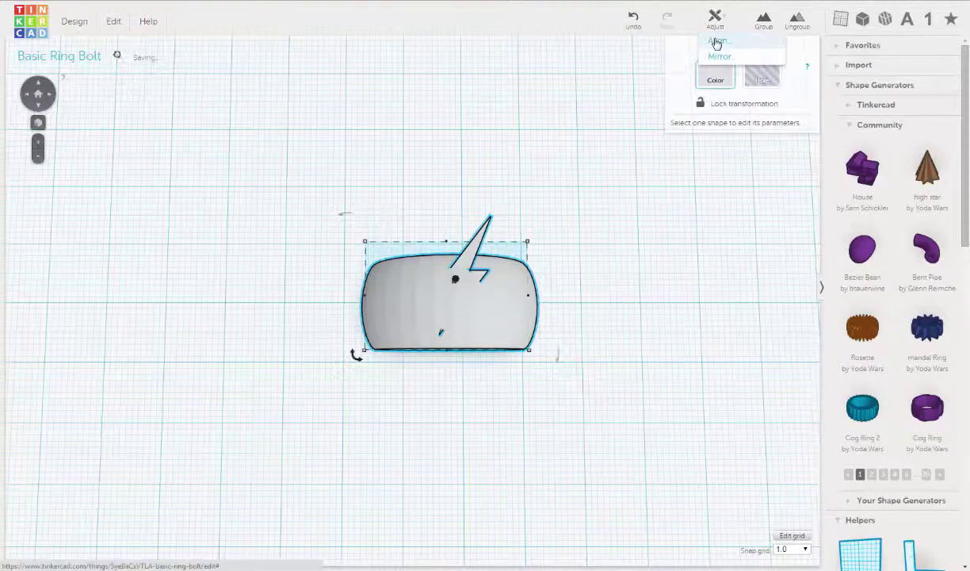
click(715, 39)
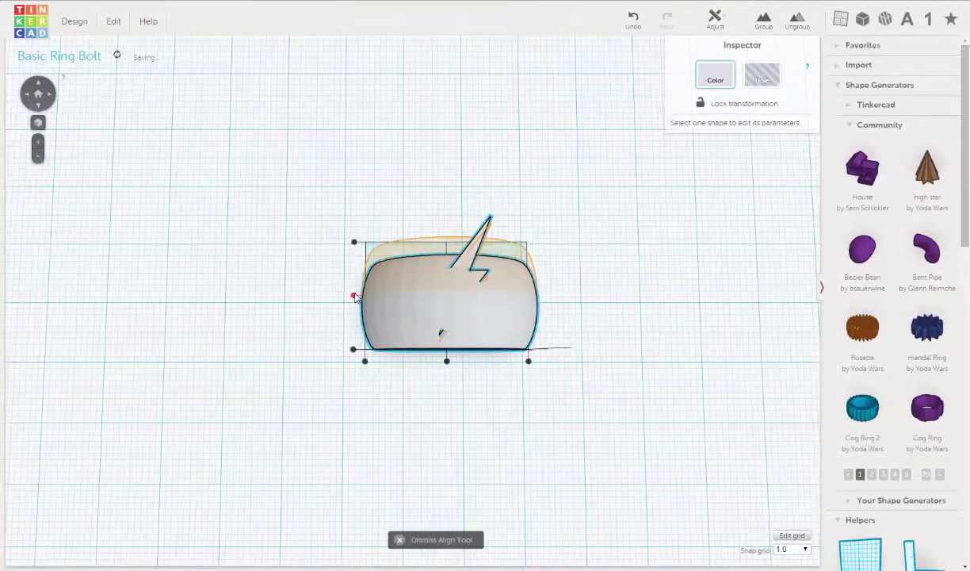
click(353, 295)
click(447, 356)
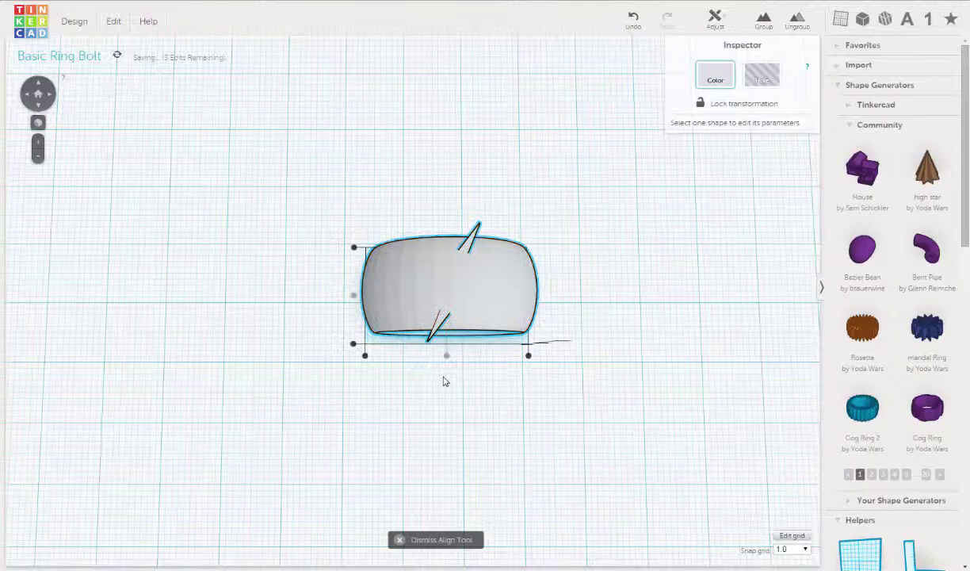
Raise the lightning bolt slightly so that it sits above the top surface of the ring
right_drag(444, 382, 515, 211)
click(512, 207)
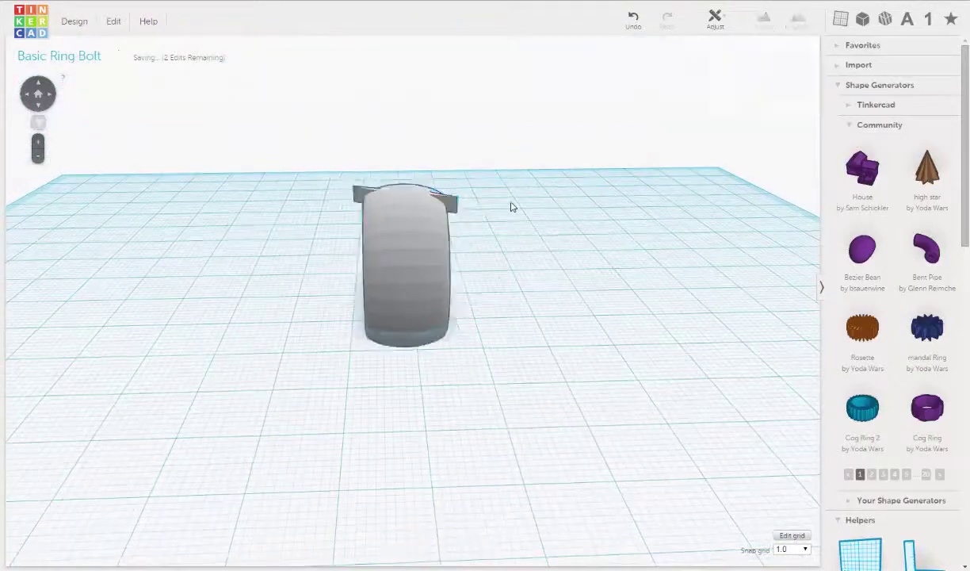
click(456, 205)
drag(404, 169, 405, 166)
Examine from above how far the lightning bolt's pointed tips overhang the edges of the ring
right_drag(520, 170, 325, 320)
middle_drag(559, 232, 524, 240)
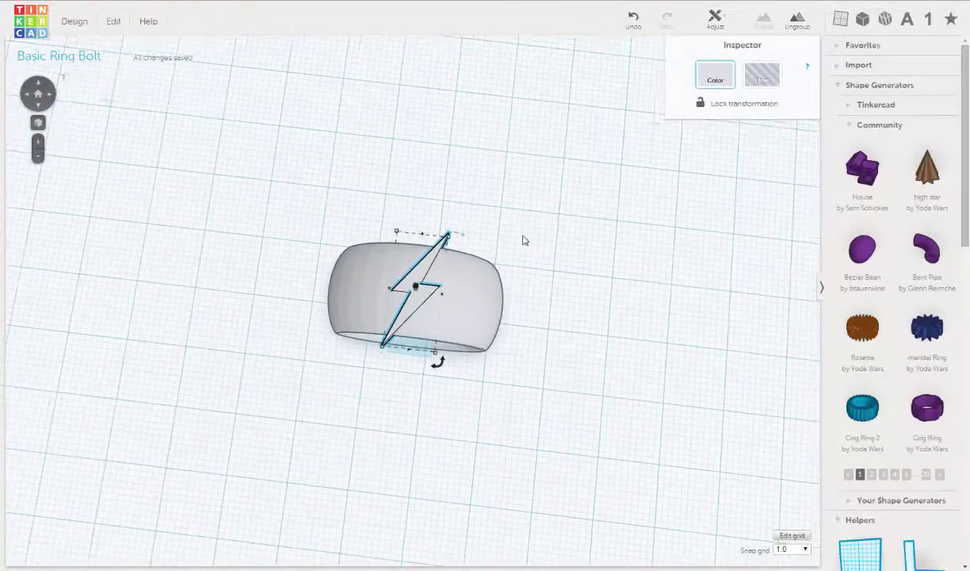
right_drag(526, 217, 531, 254)
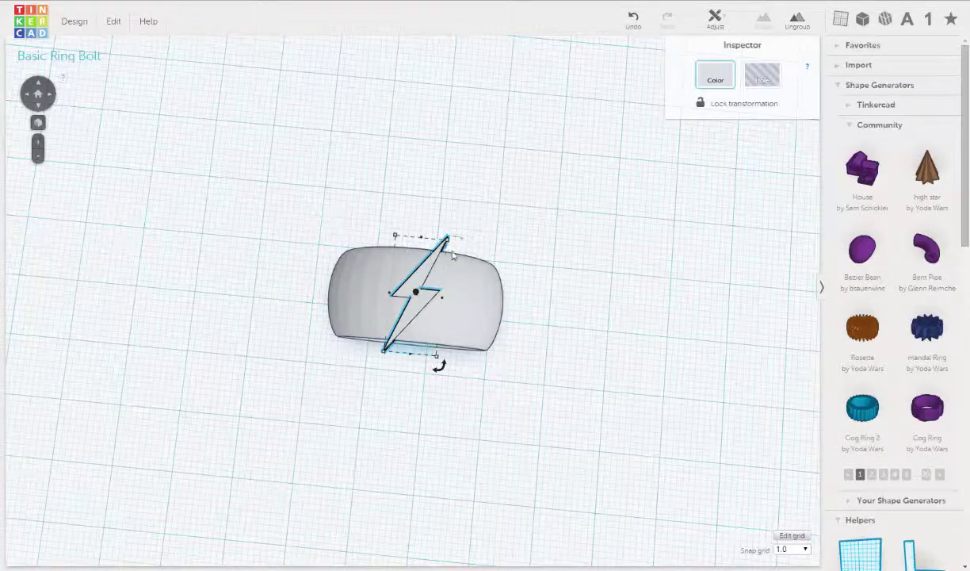
mouse_move(448, 239)
right_drag(498, 234, 498, 237)
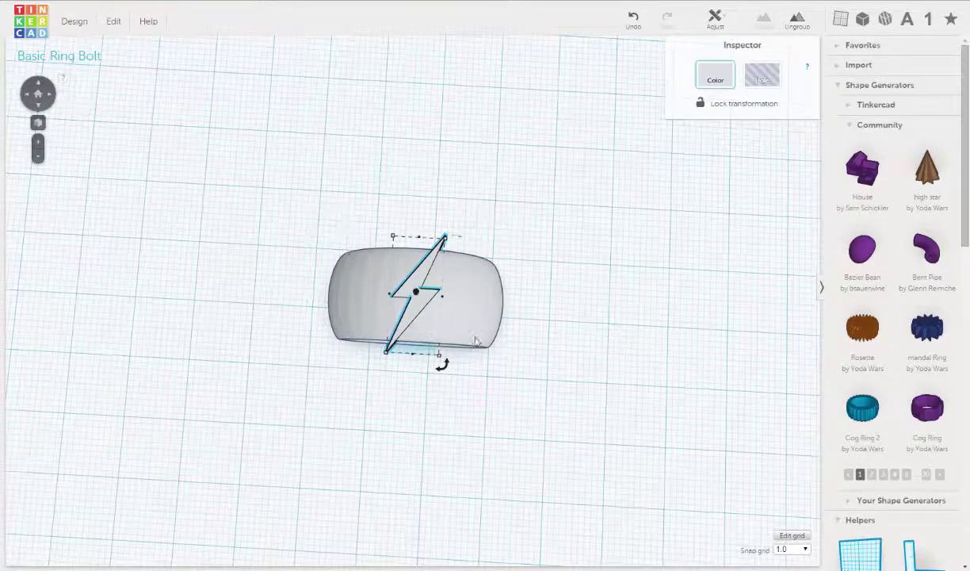
mouse_move(568, 325)
right_down()
mouse_move(592, 304)
mouse_move(588, 296)
mouse_move(559, 342)
mouse_move(552, 323)
right_up()
right_drag(544, 267, 565, 278)
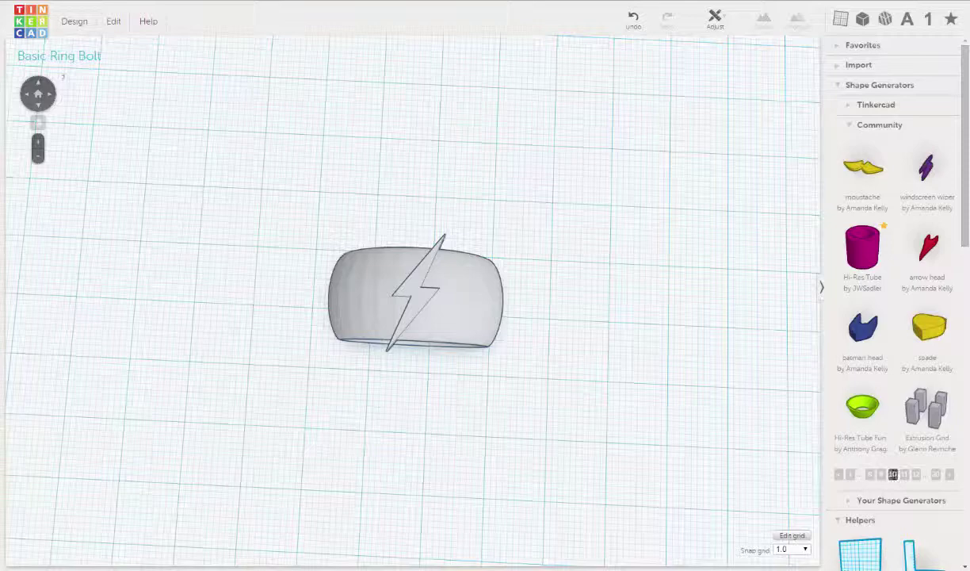
Add a Hi-Res Tube from the community shape generators and move it over the ring
drag(864, 254, 588, 317)
middle_drag(588, 318, 514, 326)
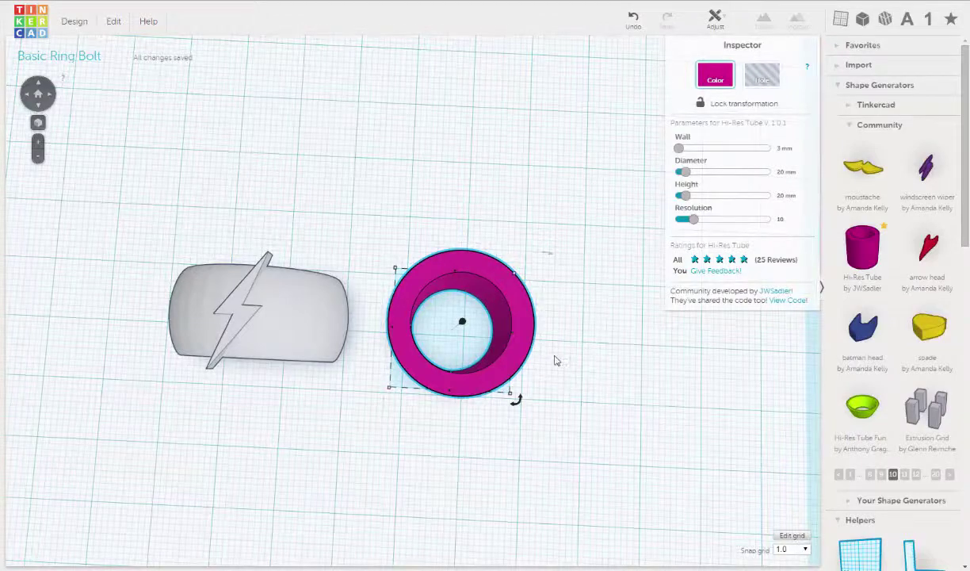
right_drag(555, 356, 581, 230)
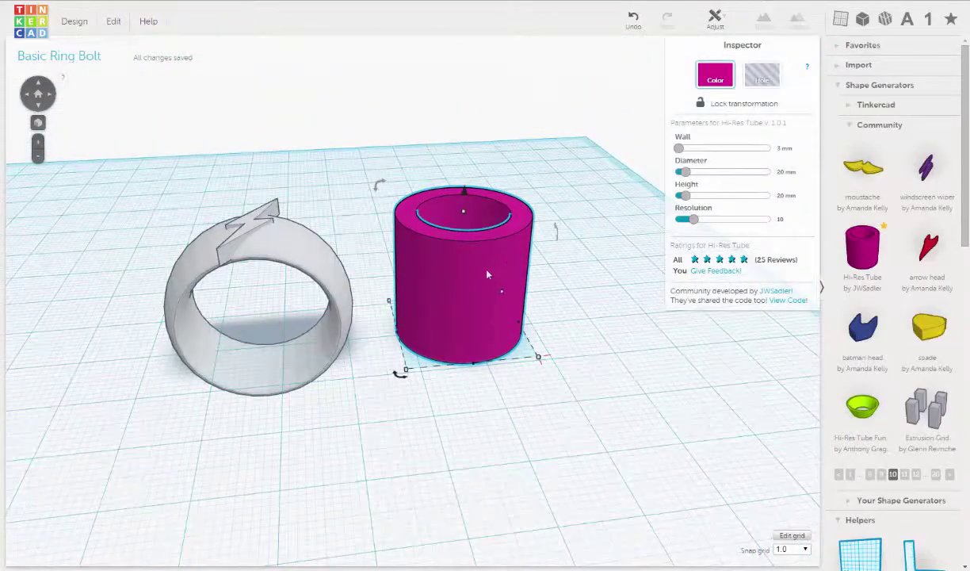
drag(488, 274, 277, 290)
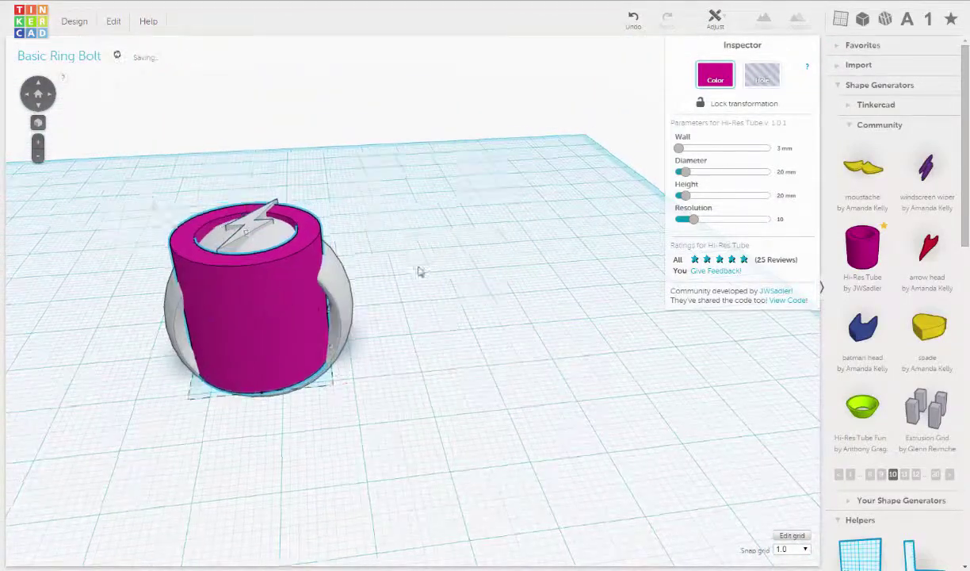
Align the Hi-Res Tube with the ring and lightning bolt on their centers in both horizontal directions
right_drag(420, 271, 296, 198)
drag(249, 204, 436, 406)
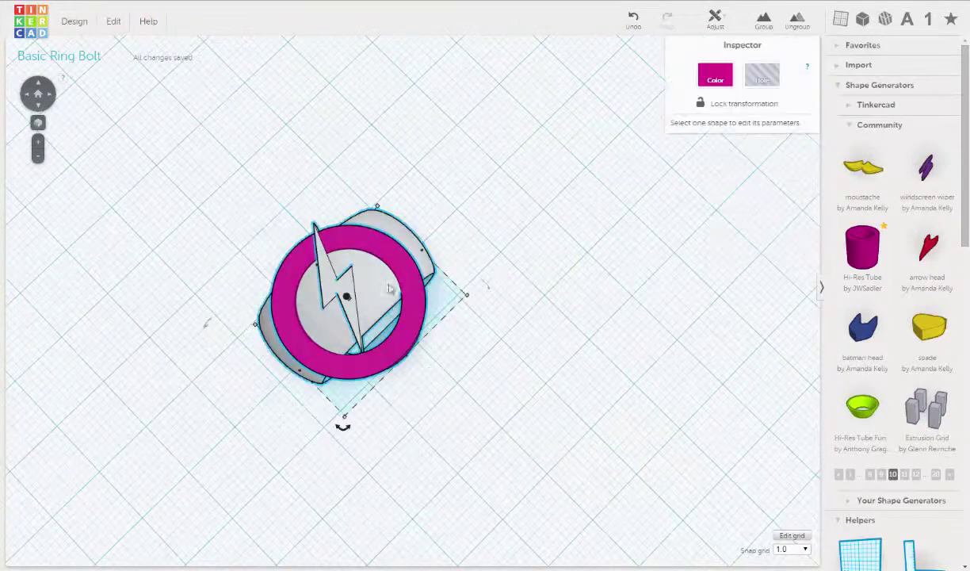
click(715, 20)
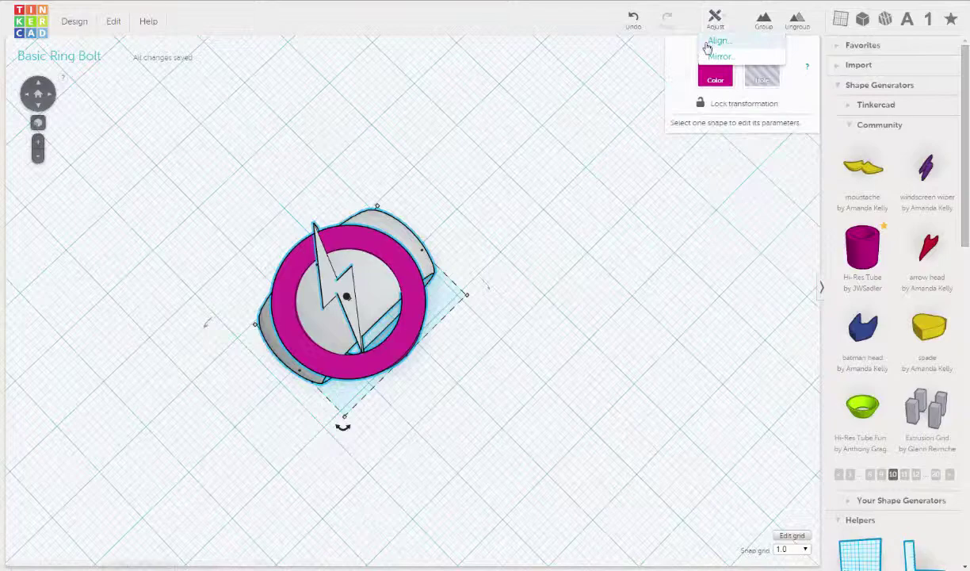
click(714, 41)
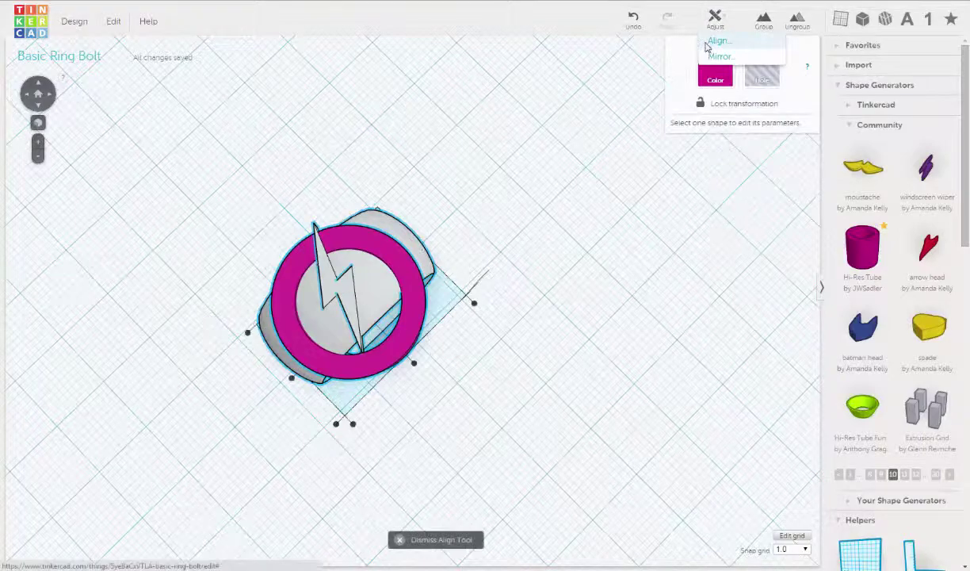
click(414, 363)
click(291, 378)
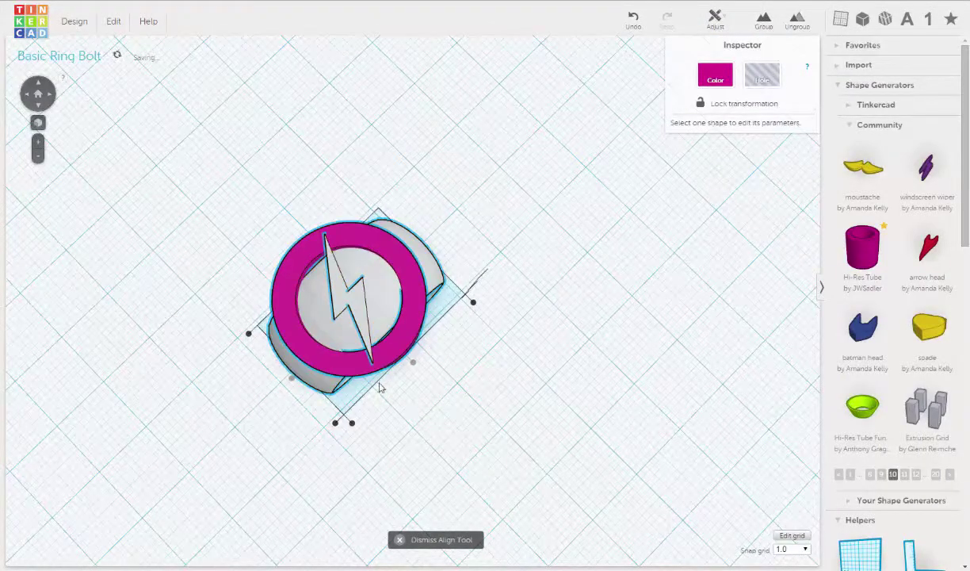
right_drag(379, 387, 407, 173)
click(561, 247)
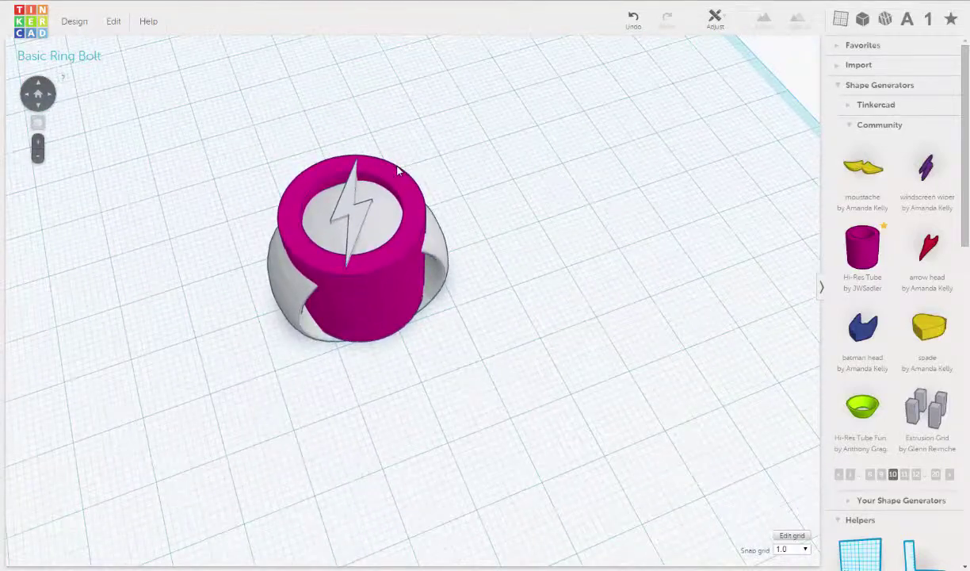
Reduce the tube's height to about 4.27 mm and raise it to the top of the ring, around the lightning bolt
click(379, 170)
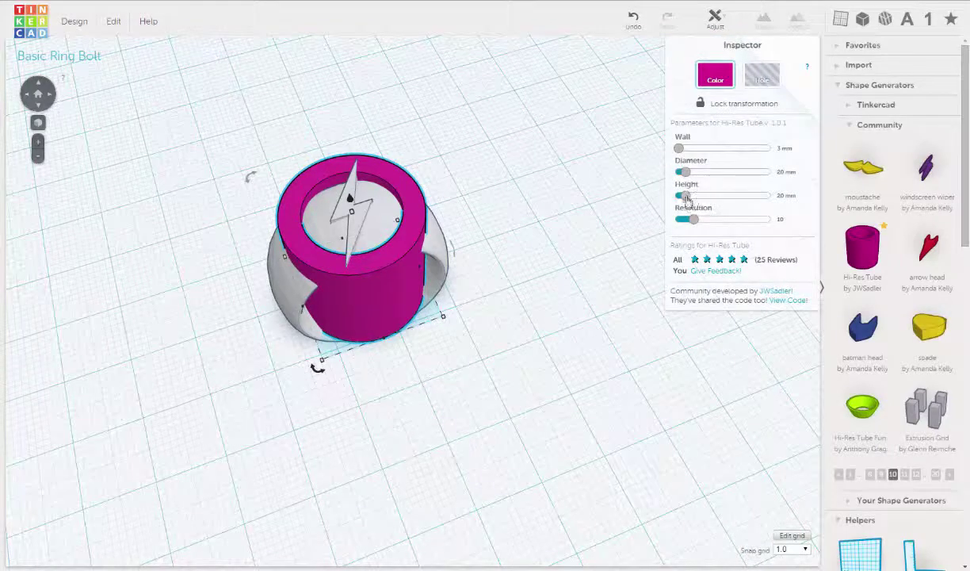
drag(687, 197, 679, 197)
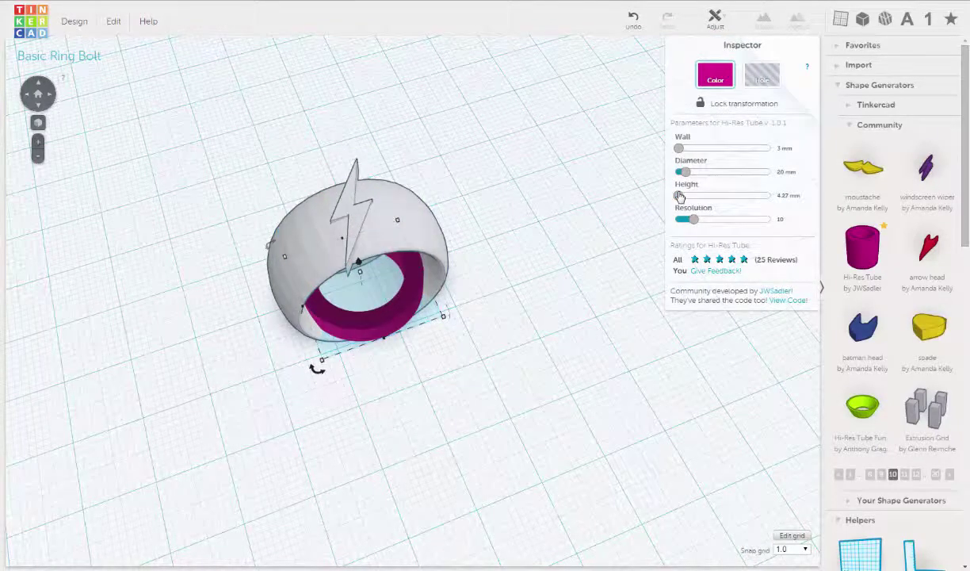
right_drag(432, 357, 359, 252)
drag(358, 252, 396, 154)
click(414, 155)
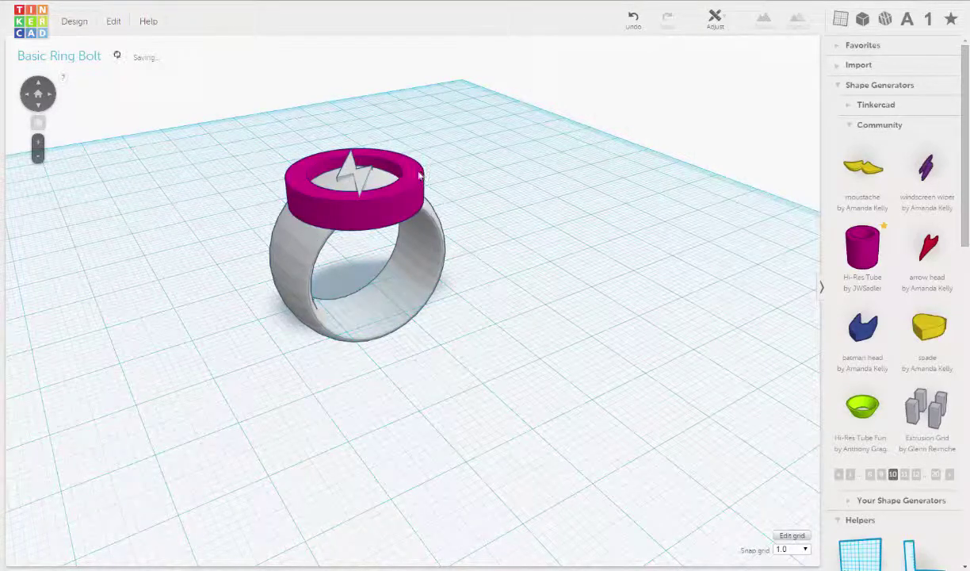
Set the snap grid to 0.1 and raise the tube by 0.13 mm so it embeds more of the lightning bolt's tips
click(400, 168)
right_drag(400, 171, 325, 145)
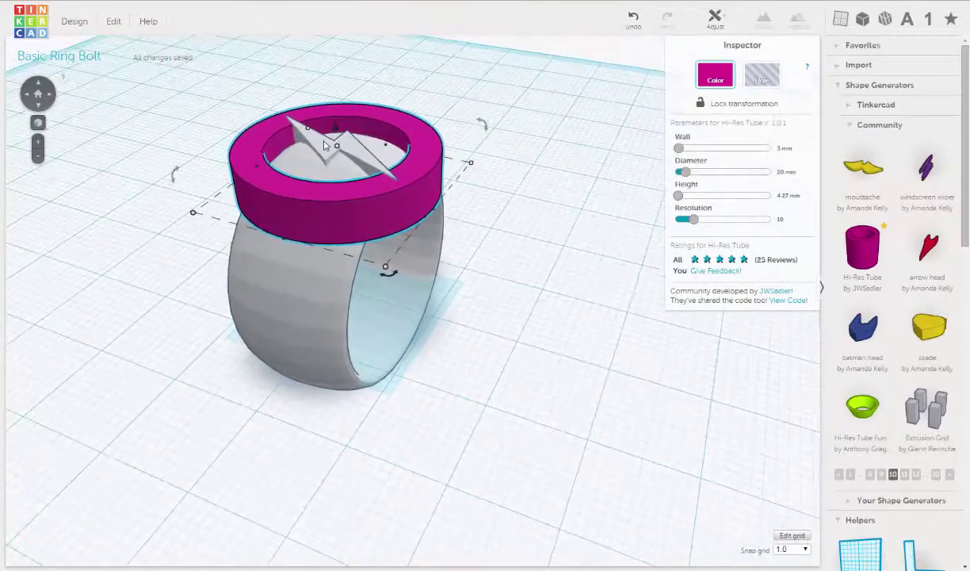
mouse_move(333, 127)
mouse_down()
mouse_move(333, 119)
mouse_move(333, 128)
mouse_up()
click(806, 549)
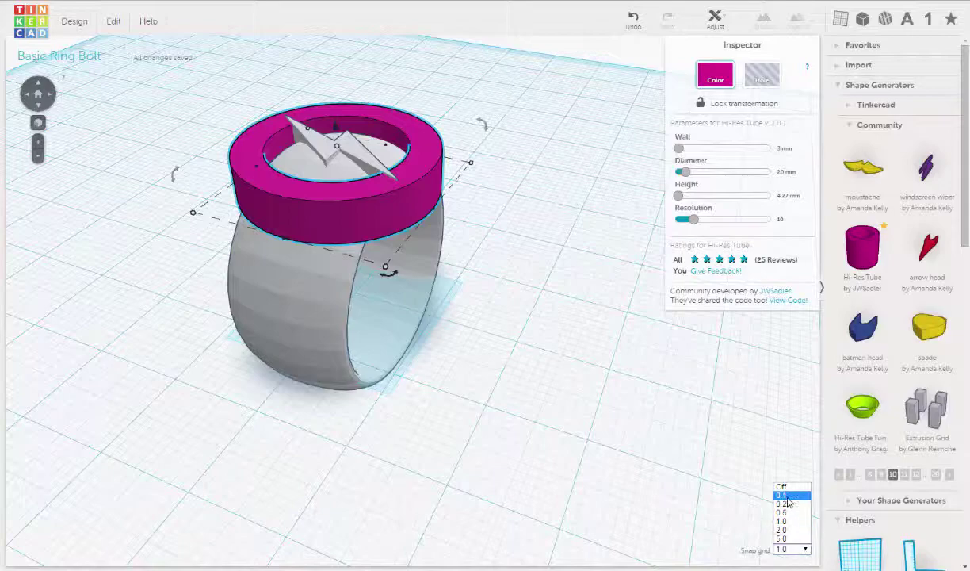
click(787, 496)
scroll(480, 284, up, 5)
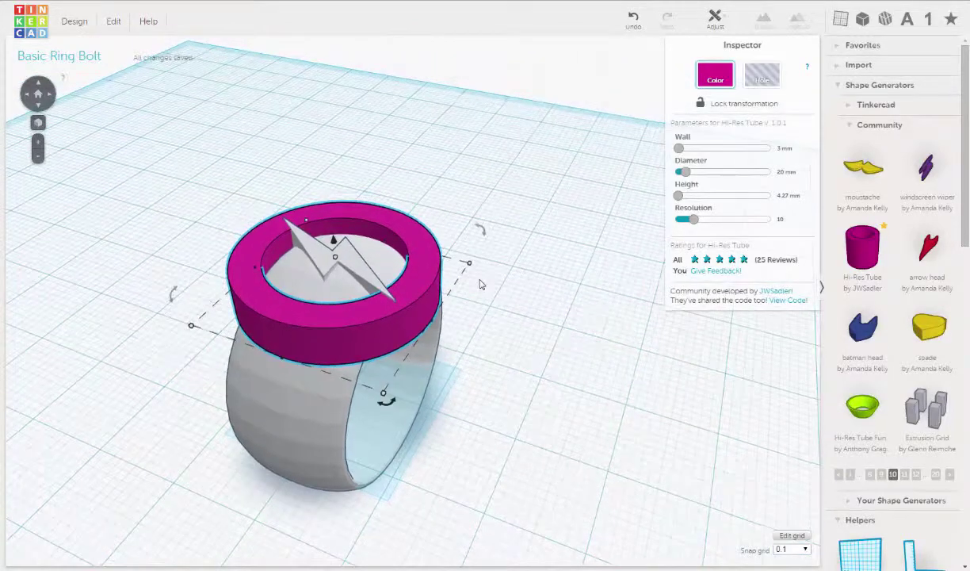
middle_drag(583, 314, 426, 272)
right_drag(427, 266, 432, 317)
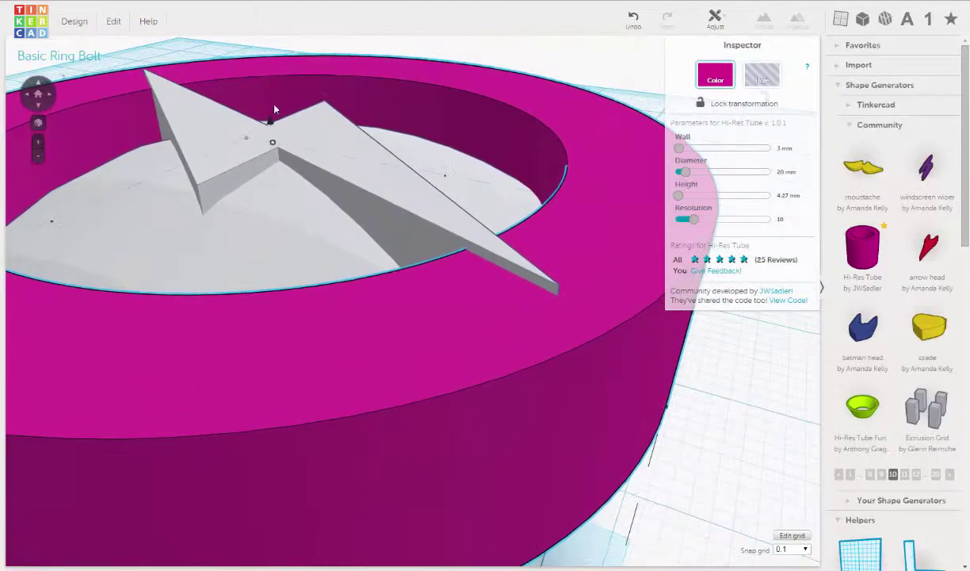
drag(269, 120, 275, 119)
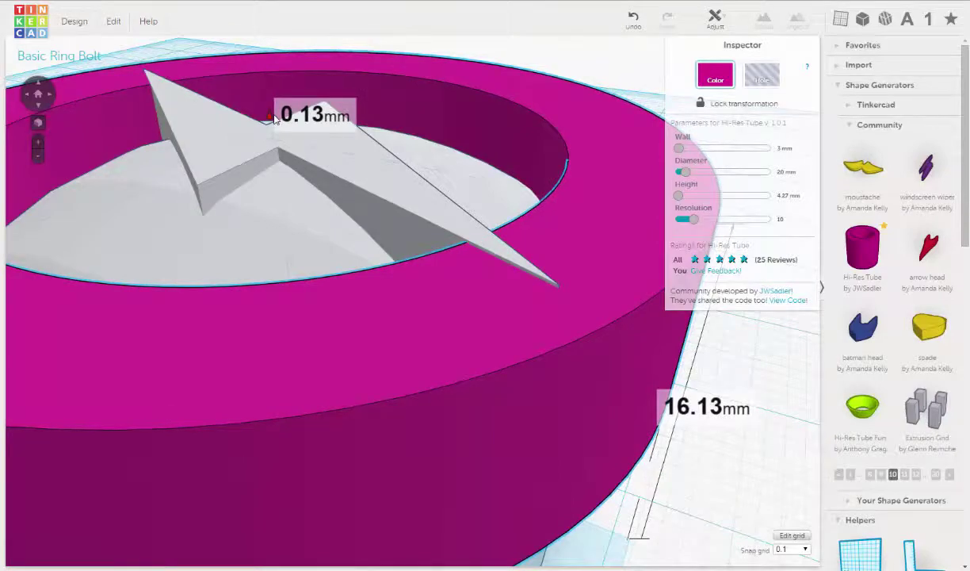
drag(275, 119, 270, 119)
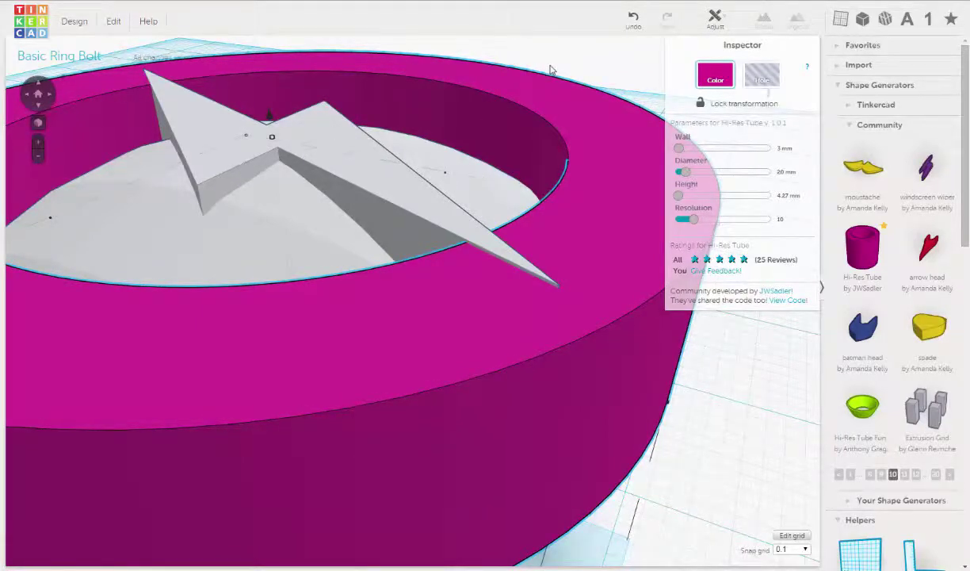
Reduce the tube's wall thickness to about 2.23 mm
scroll(529, 66, down, 5)
right_drag(511, 282, 518, 224)
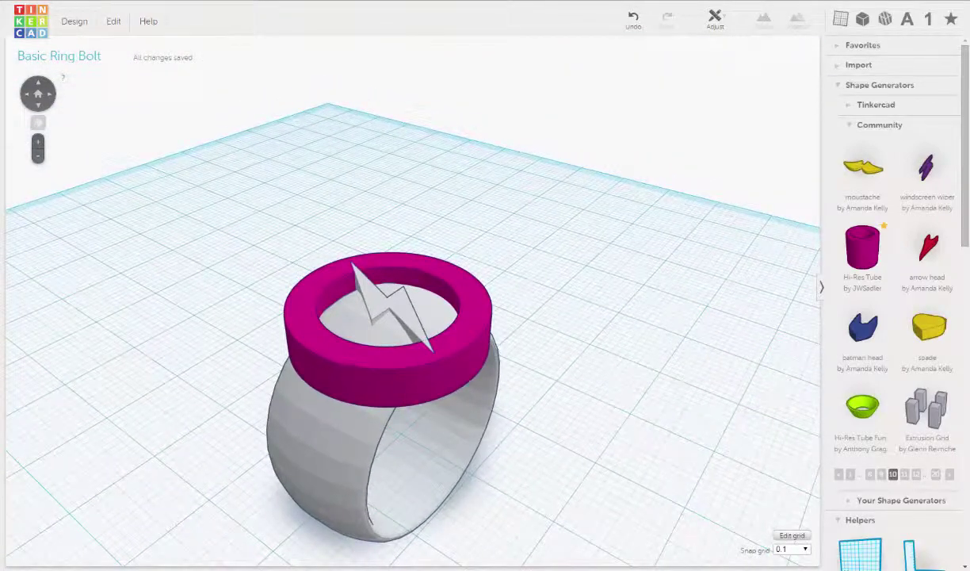
right_drag(576, 234, 420, 304)
click(420, 304)
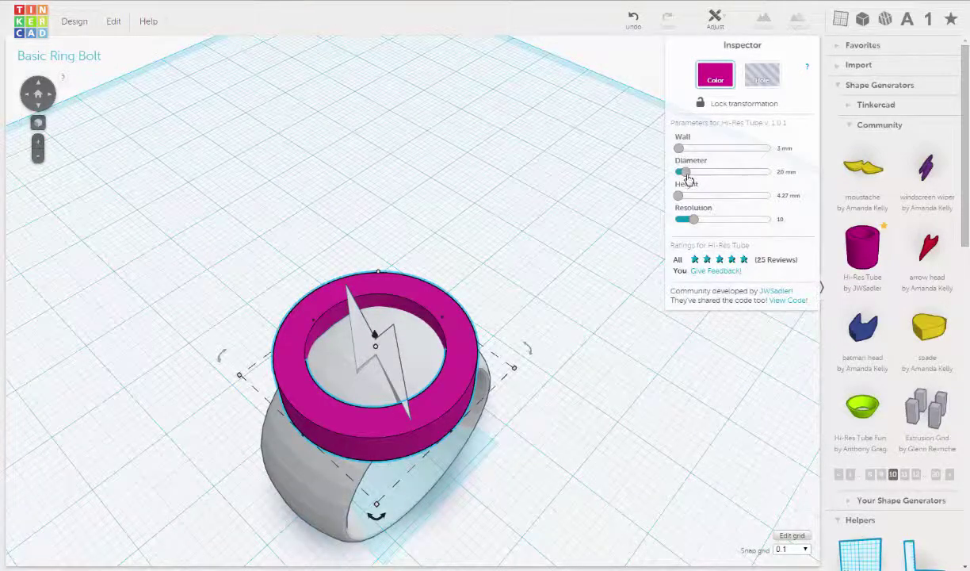
drag(680, 151, 676, 151)
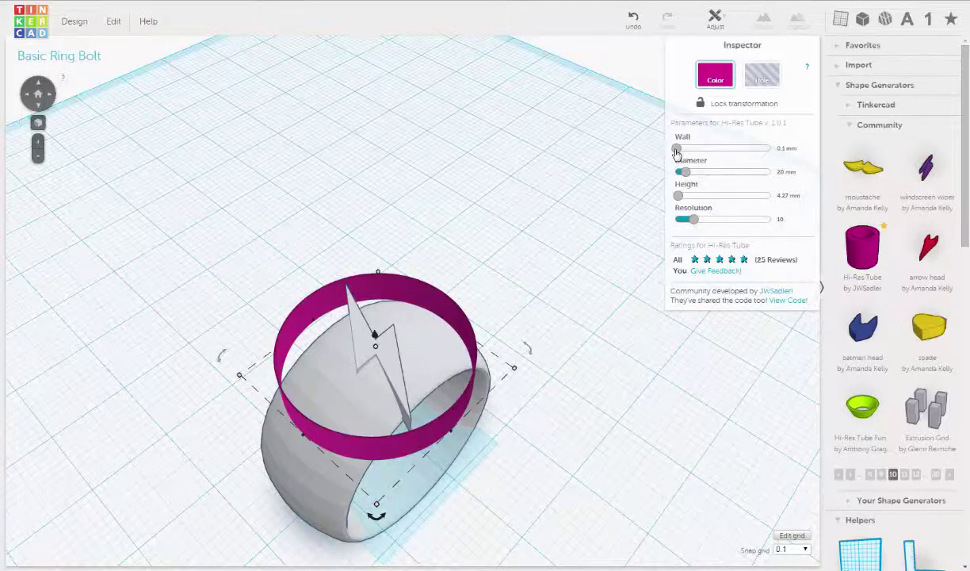
drag(676, 150, 679, 150)
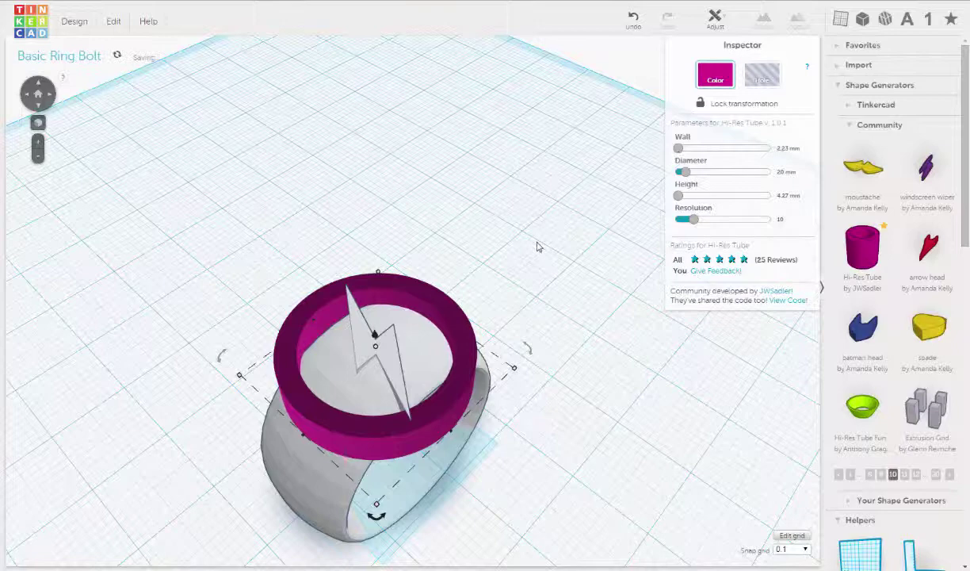
Reduce the tube's diameter to about 18.9 mm so it fits closer around the lightning bolt
right_drag(518, 233, 524, 252)
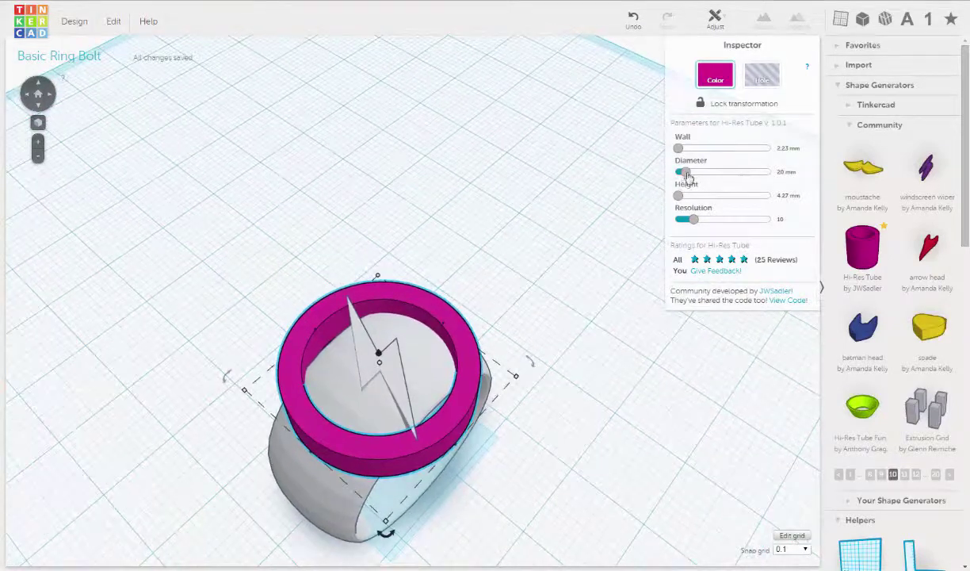
drag(688, 176, 686, 177)
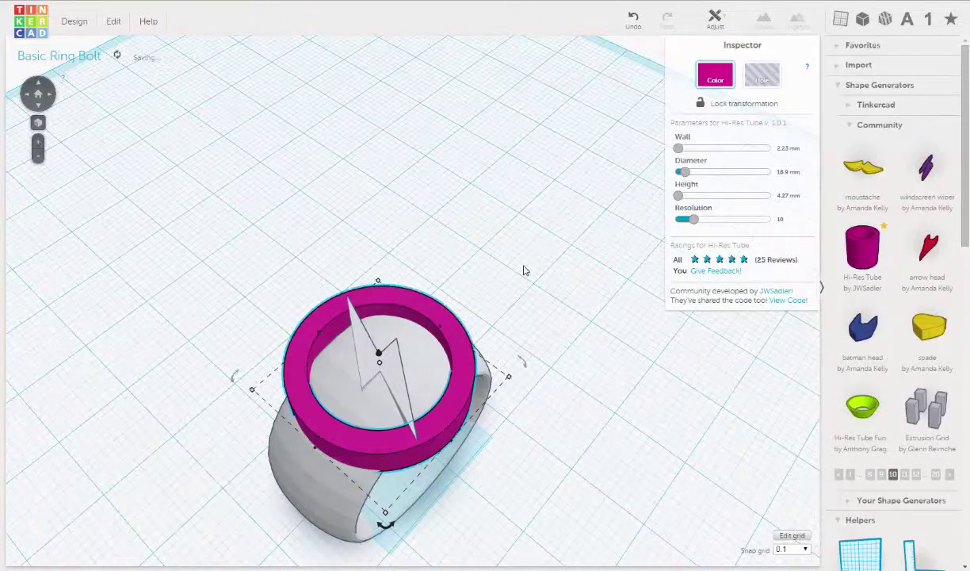
right_drag(520, 270, 520, 283)
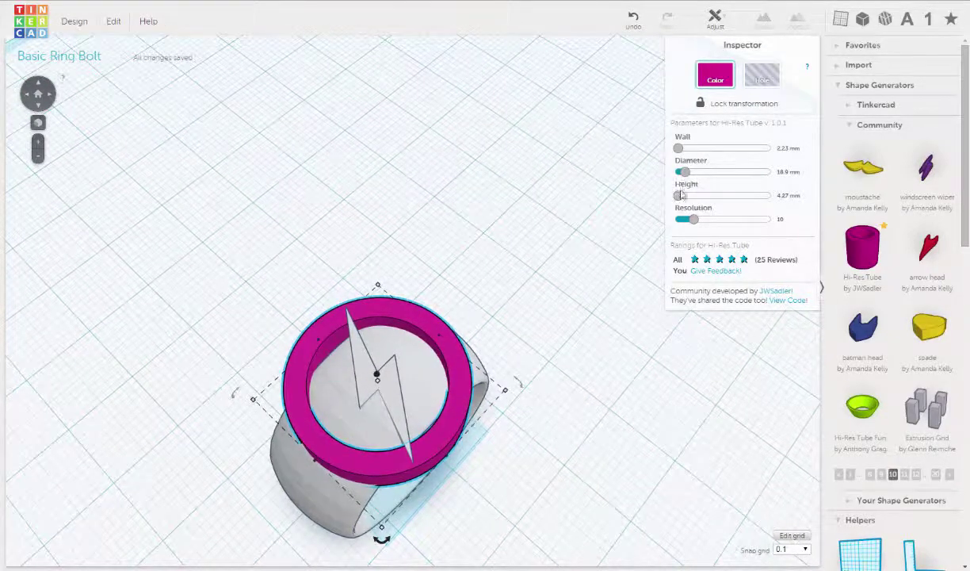
Set the tube's wall thickness to 1 mm
drag(678, 150, 676, 151)
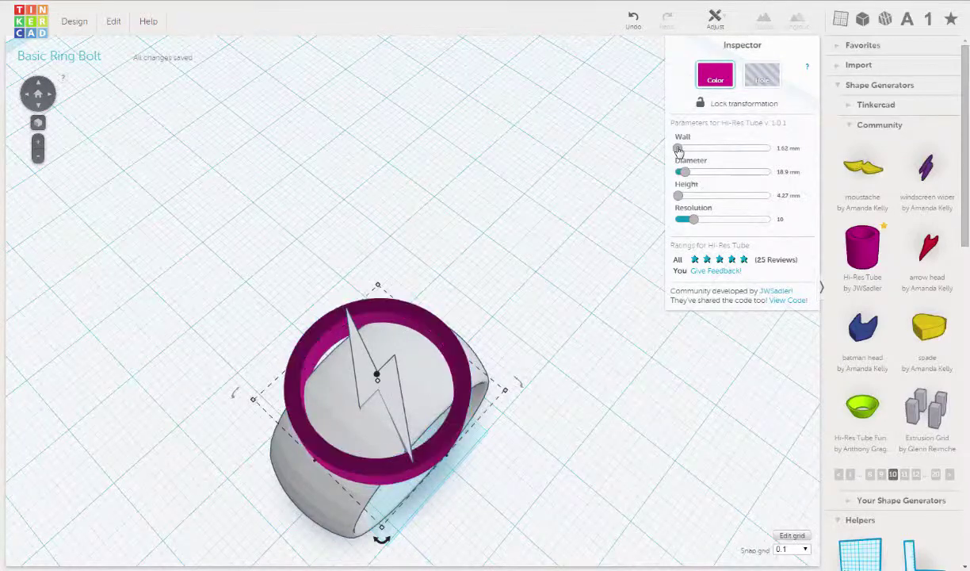
right_drag(425, 214, 396, 275)
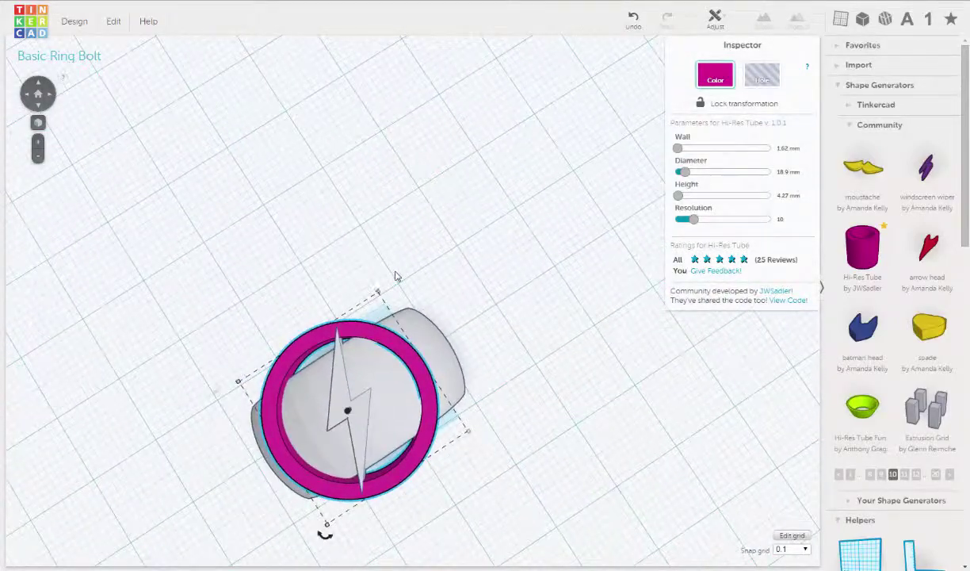
middle_drag(383, 334, 424, 285)
scroll(443, 261, up, 3)
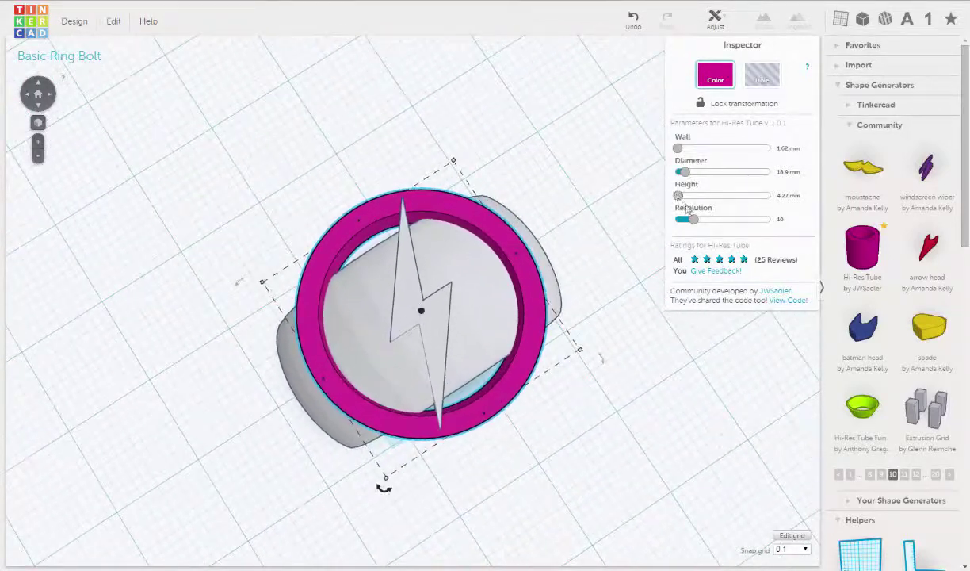
right_drag(329, 104, 354, 152)
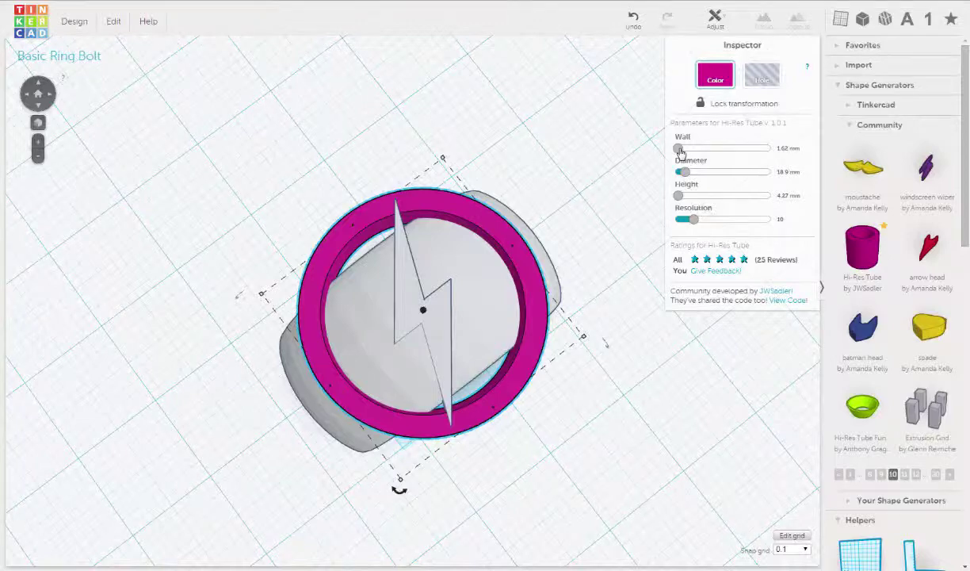
drag(680, 151, 677, 148)
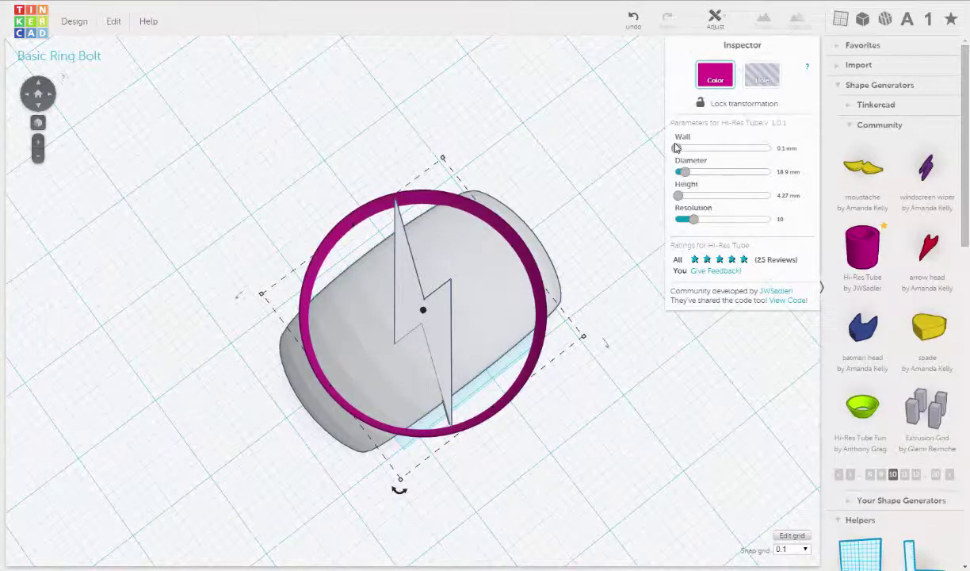
click(785, 148)
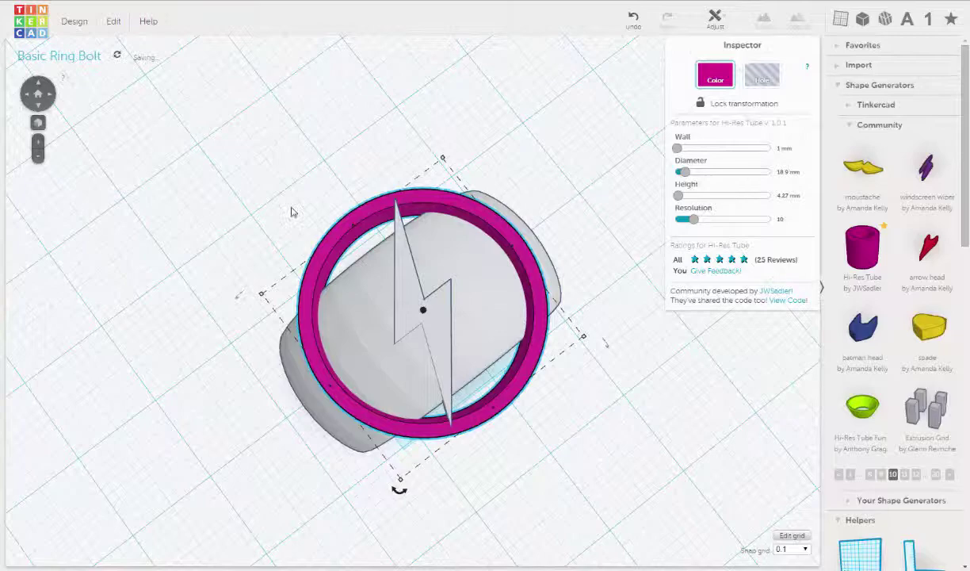
Recolor the tube light gray to match the ring
right_drag(294, 218, 264, 124)
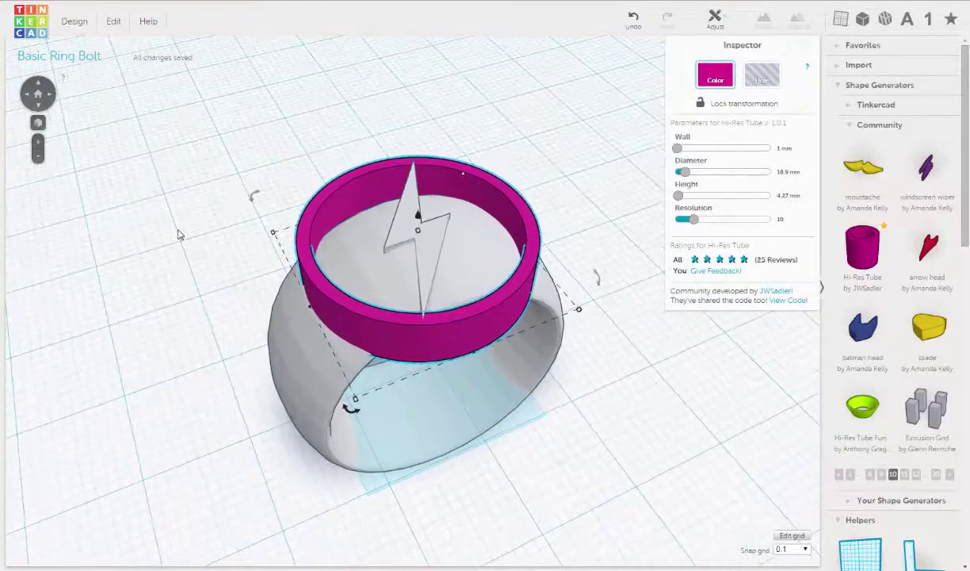
right_drag(180, 229, 197, 139)
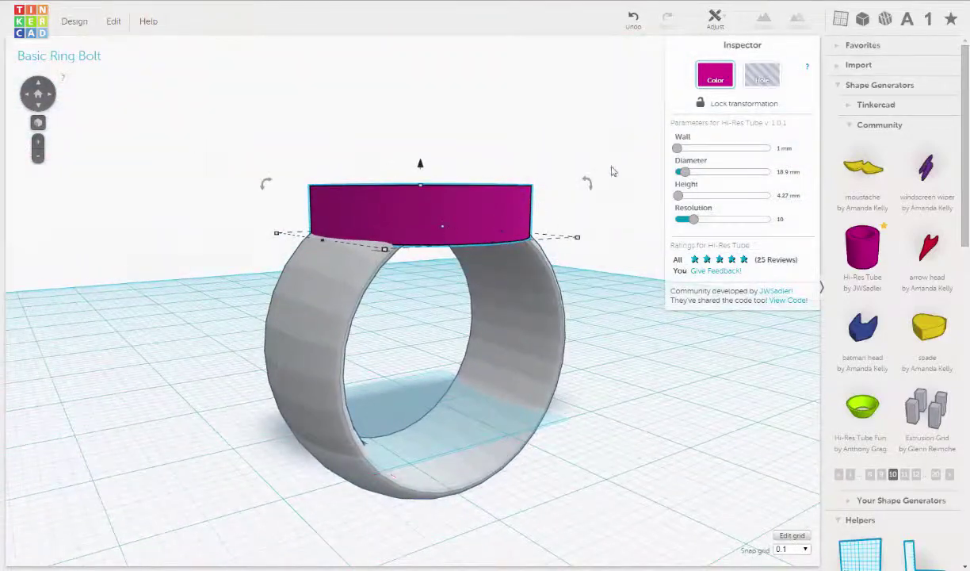
click(715, 77)
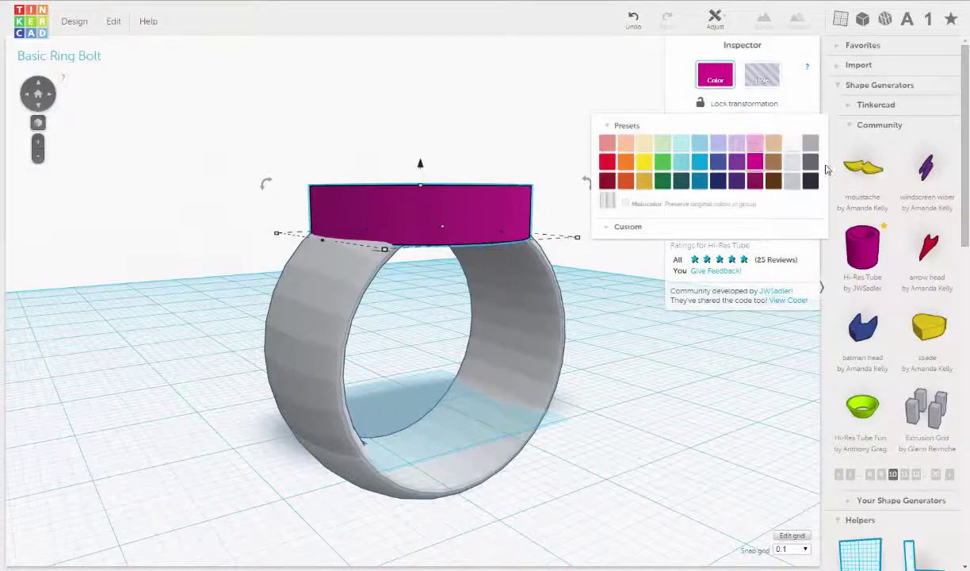
click(801, 152)
click(227, 177)
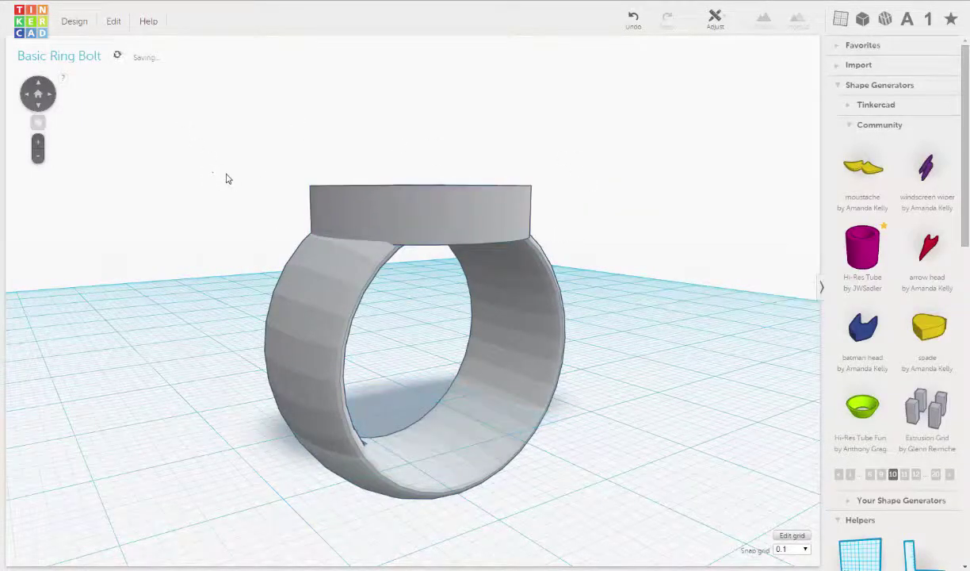
right_drag(227, 178, 161, 251)
scroll(270, 252, down, 3)
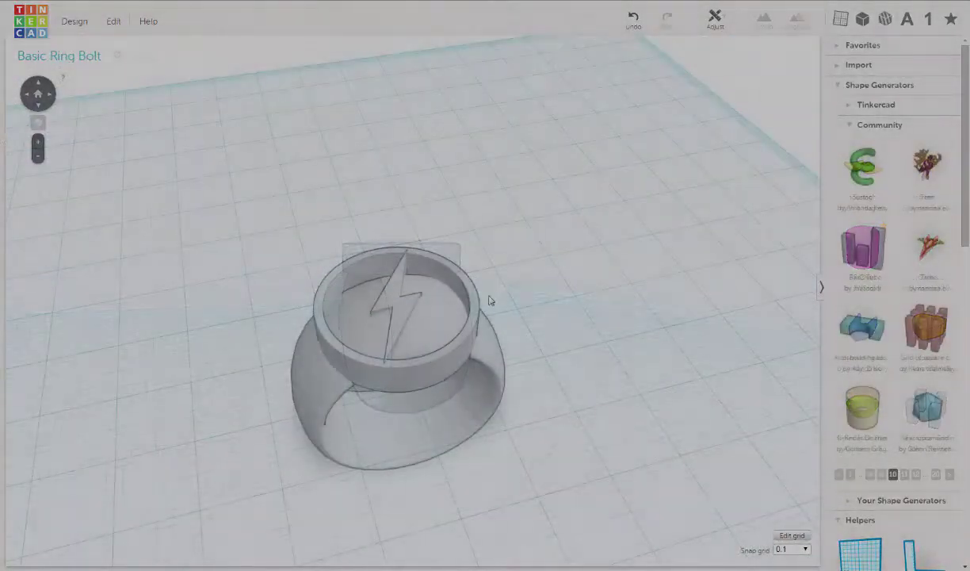
Select the lightning bolt together with the surrounding tube and scale both down so they fit better on the ring
right_drag(490, 301, 490, 398)
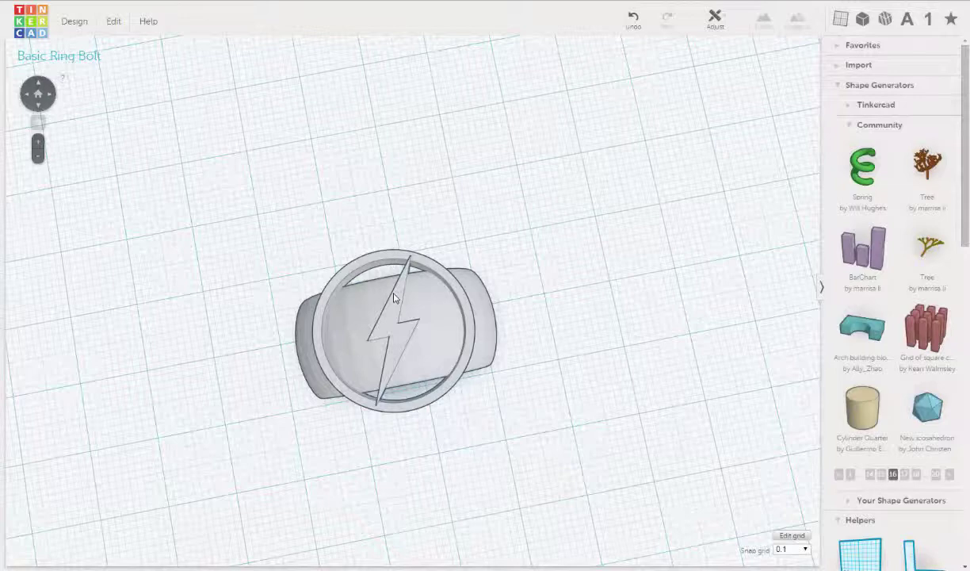
click(394, 294)
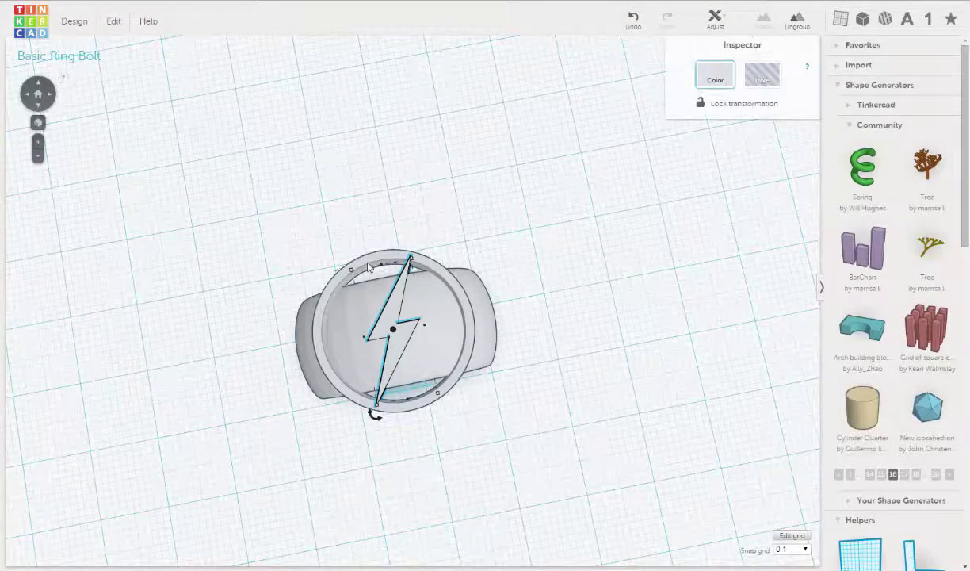
shift+click(369, 268)
right_drag(369, 268, 428, 156)
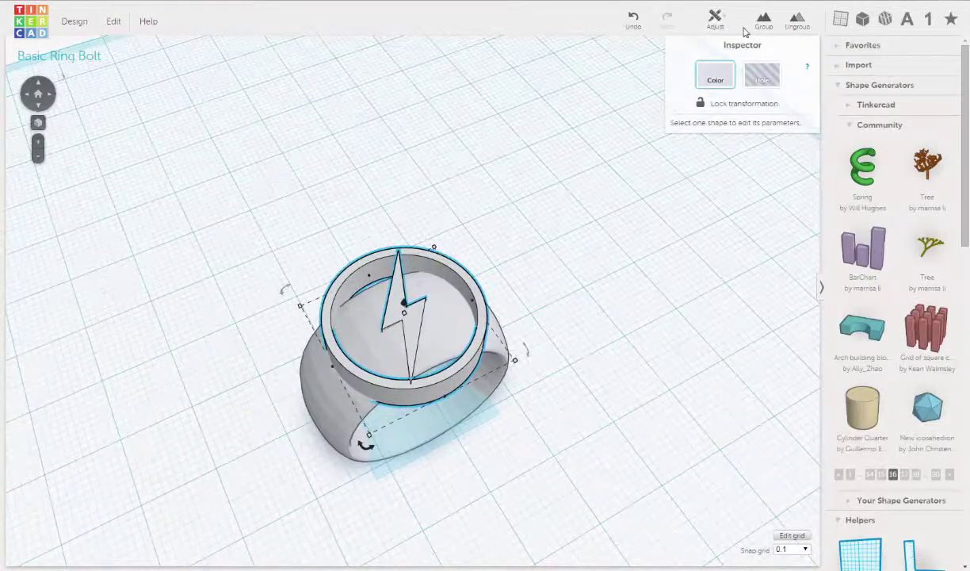
right_drag(488, 248, 478, 307)
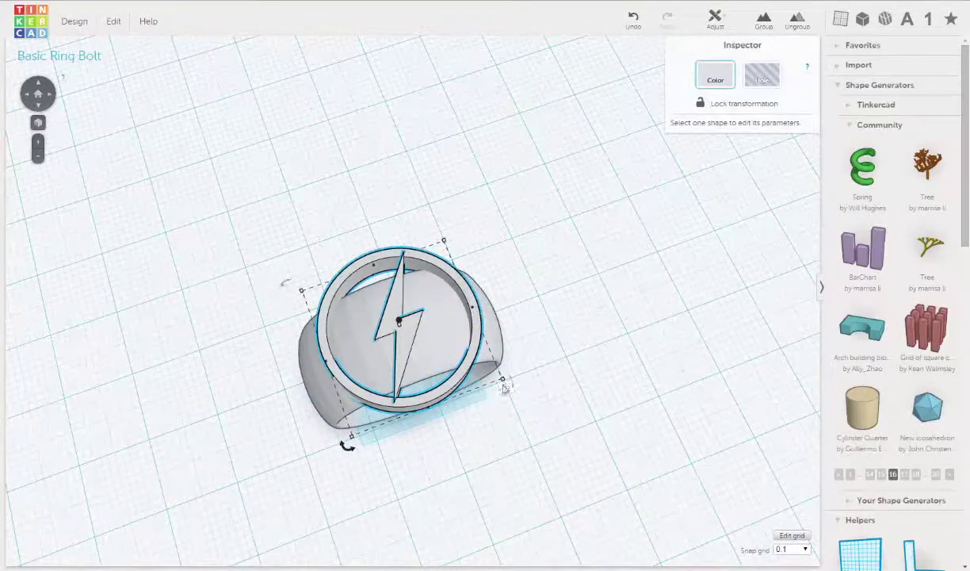
mouse_move(505, 384)
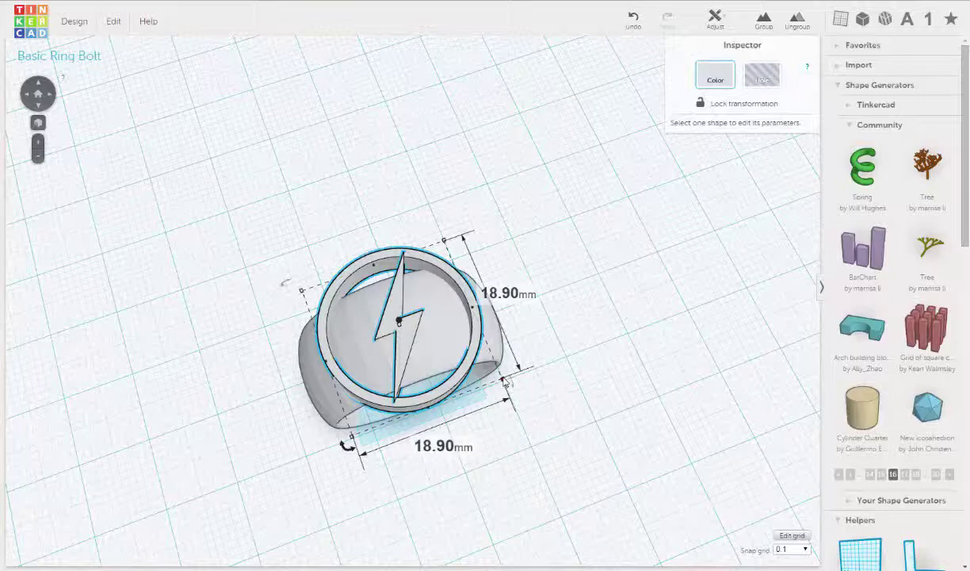
drag(506, 383, 460, 345)
Align the bolt and tube with the ring band by centring all the parts along both horizontal axes
right_drag(517, 229, 270, 190)
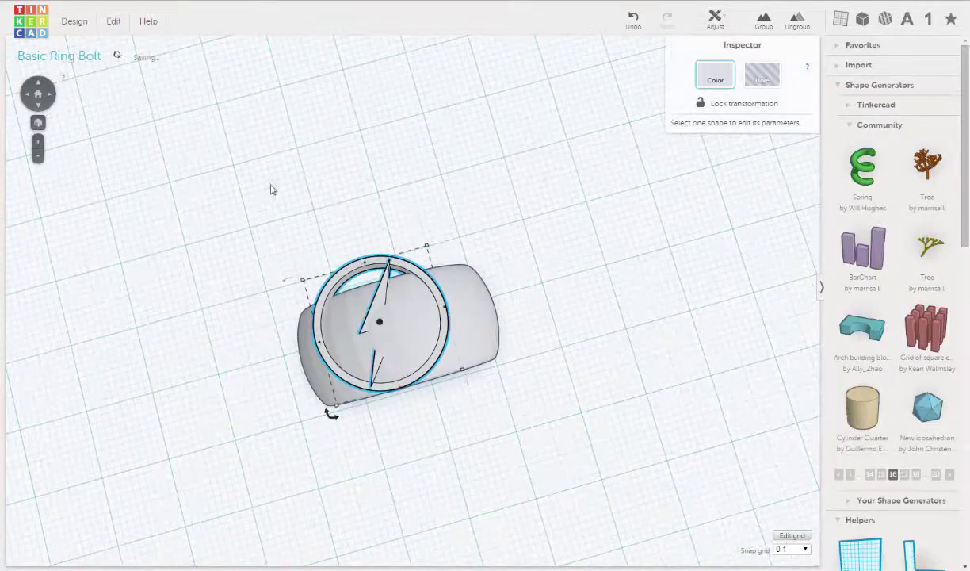
drag(262, 192, 493, 430)
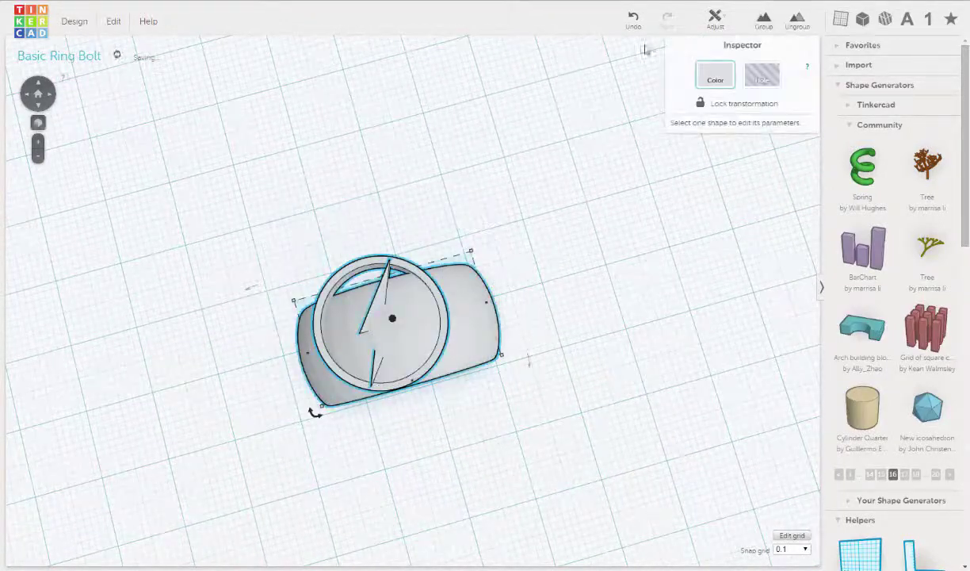
click(715, 20)
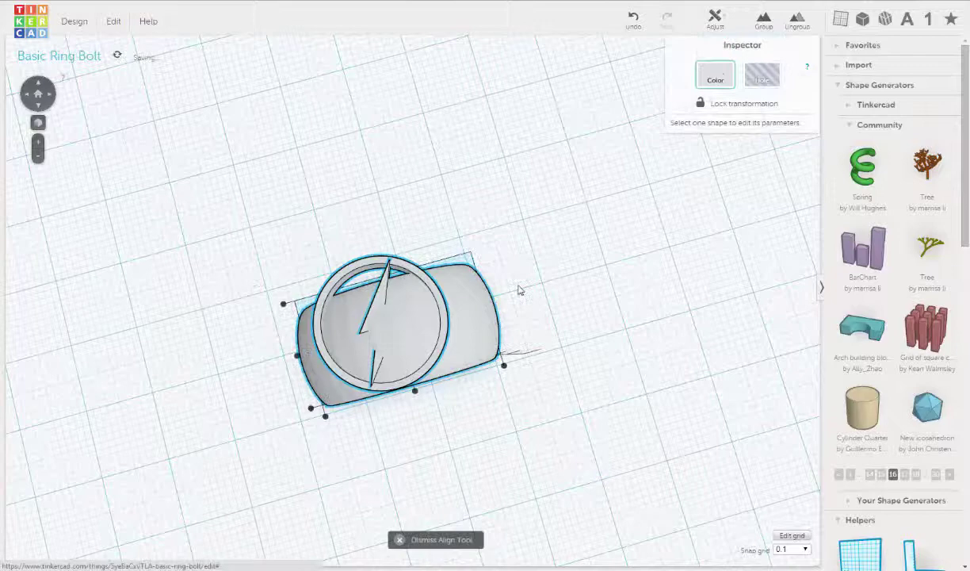
click(295, 354)
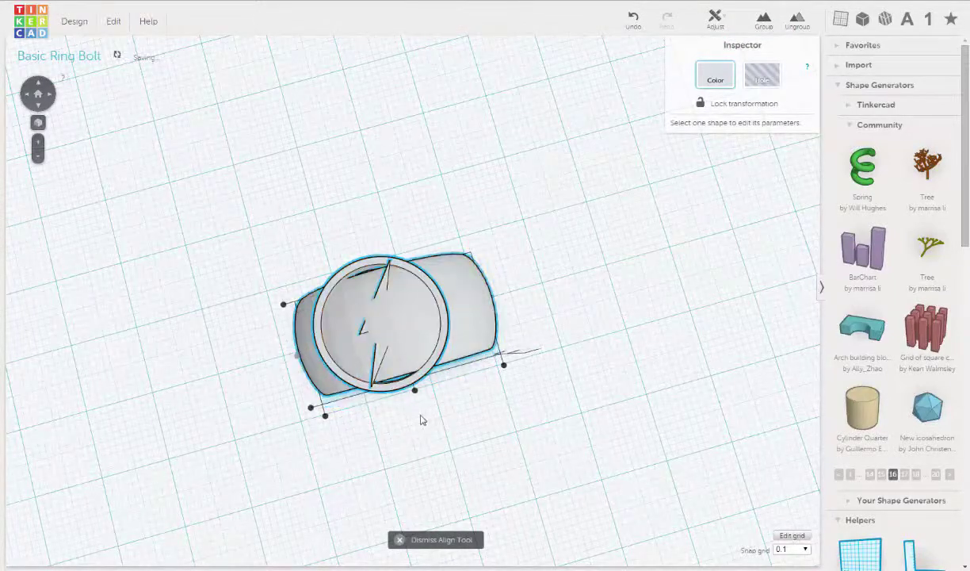
click(415, 390)
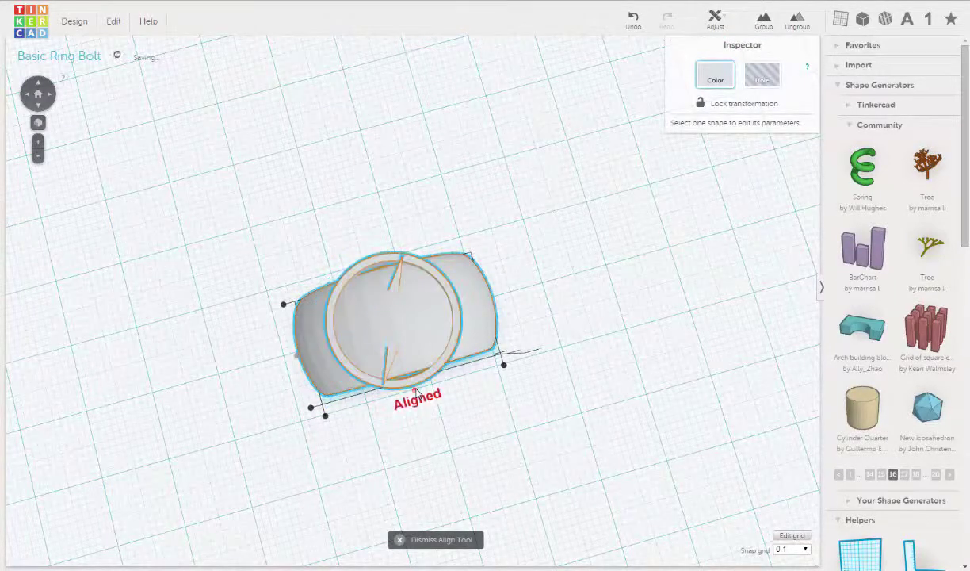
click(491, 205)
Raise the bolt and tube together slightly so the whole bolt sits clear of the ring band's surface
right_drag(400, 432, 504, 275)
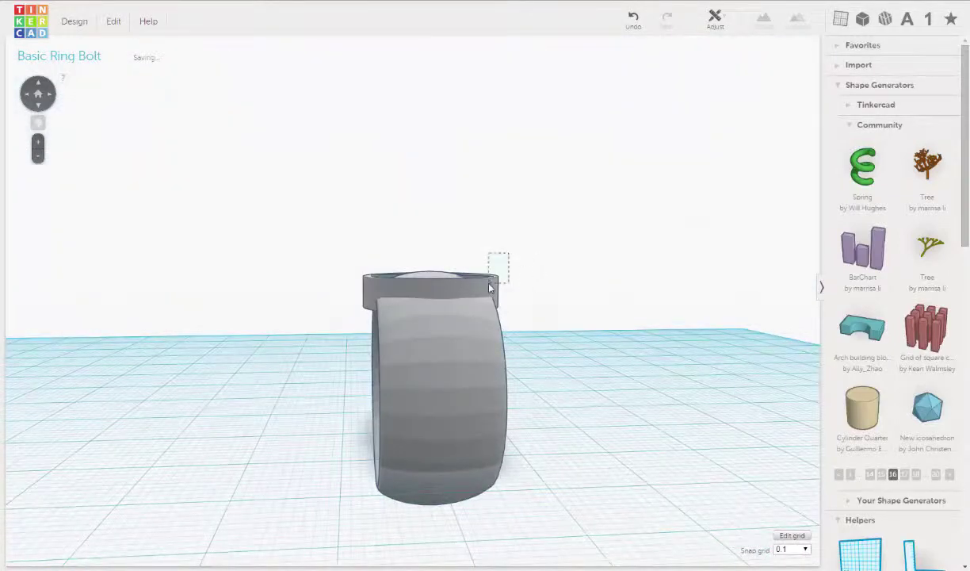
drag(490, 288, 431, 244)
right_drag(510, 227, 393, 255)
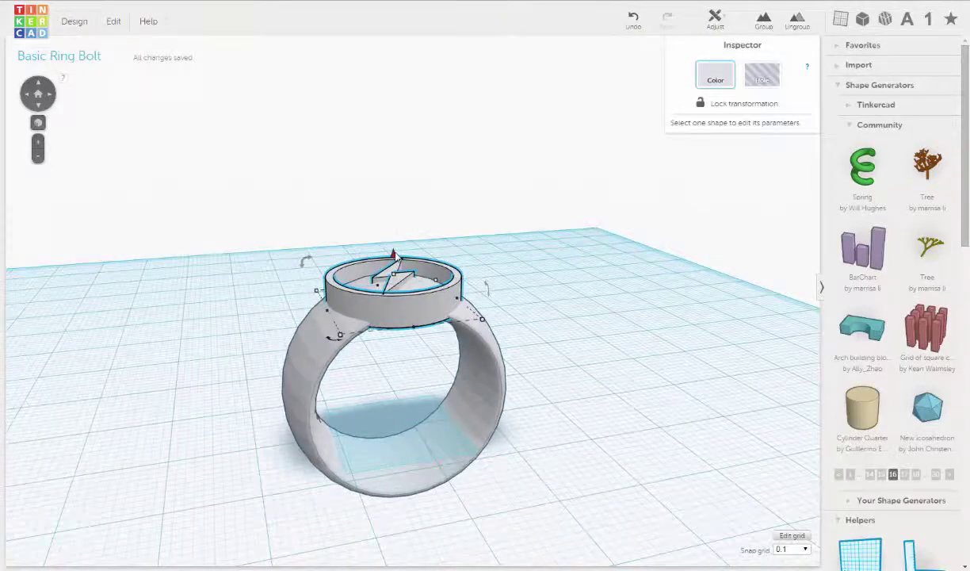
drag(392, 252, 393, 253)
right_drag(476, 231, 480, 193)
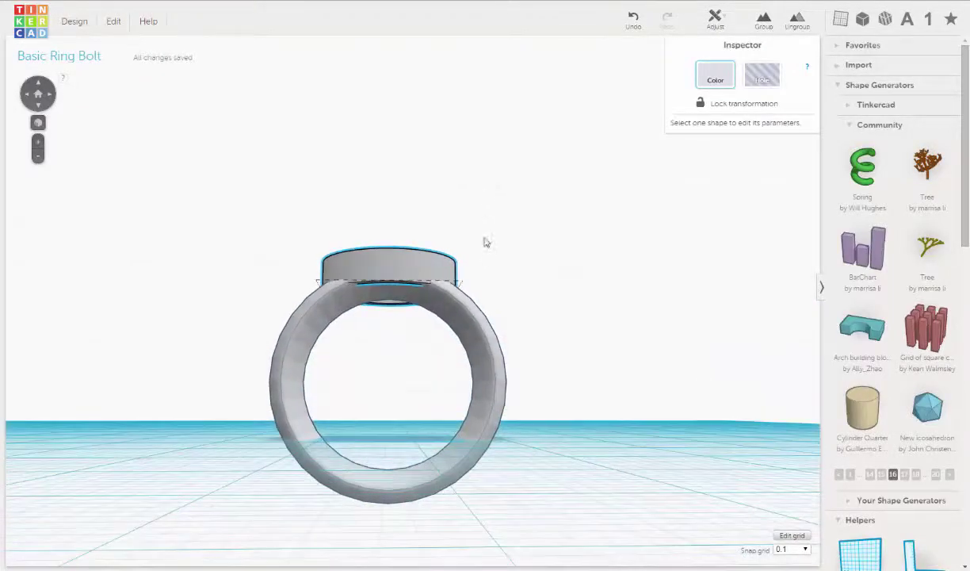
scroll(490, 255, up, 4)
right_drag(538, 268, 585, 390)
click(588, 301)
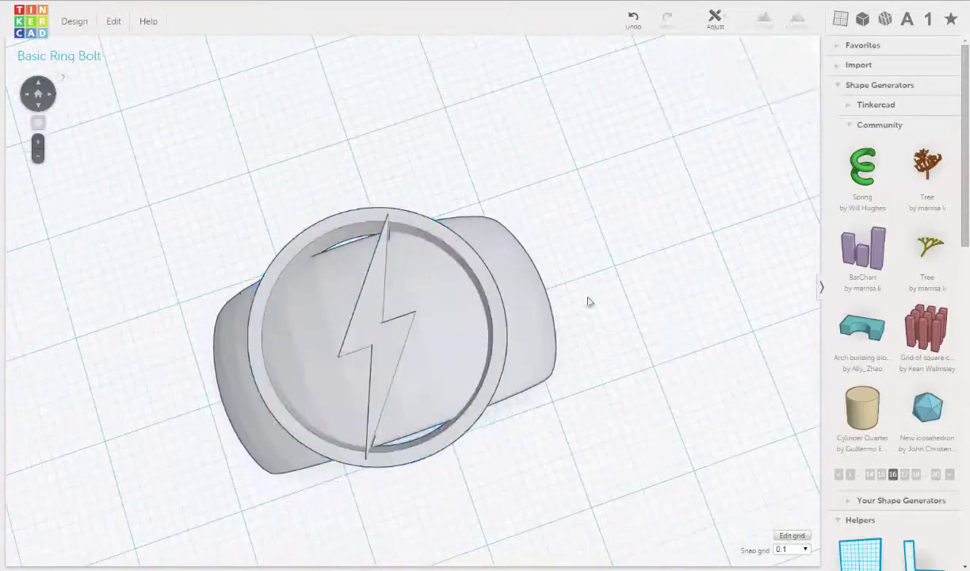
Add a Cylinder Quarter community shape to the workplane beside the ring
scroll(575, 290, down, 3)
right_drag(547, 230, 498, 328)
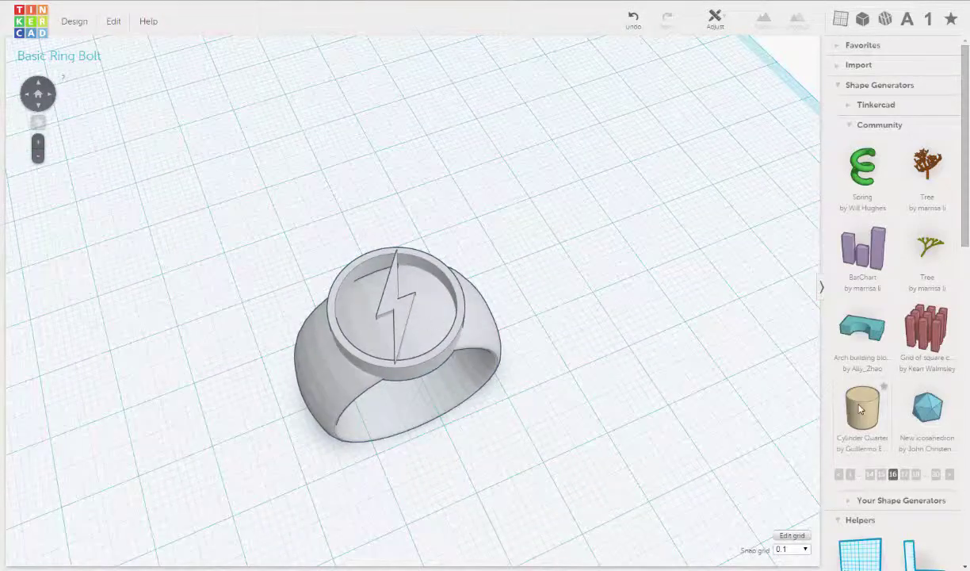
drag(861, 409, 590, 333)
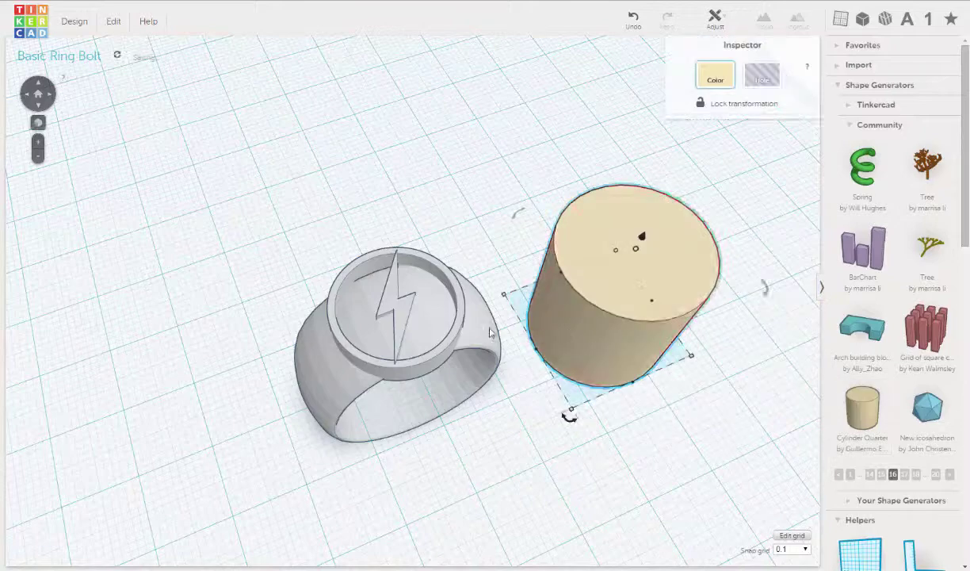
Try a base radius of 18.9 mm on the cylinder to match the tube's diameter, and return it to 10 mm
click(438, 357)
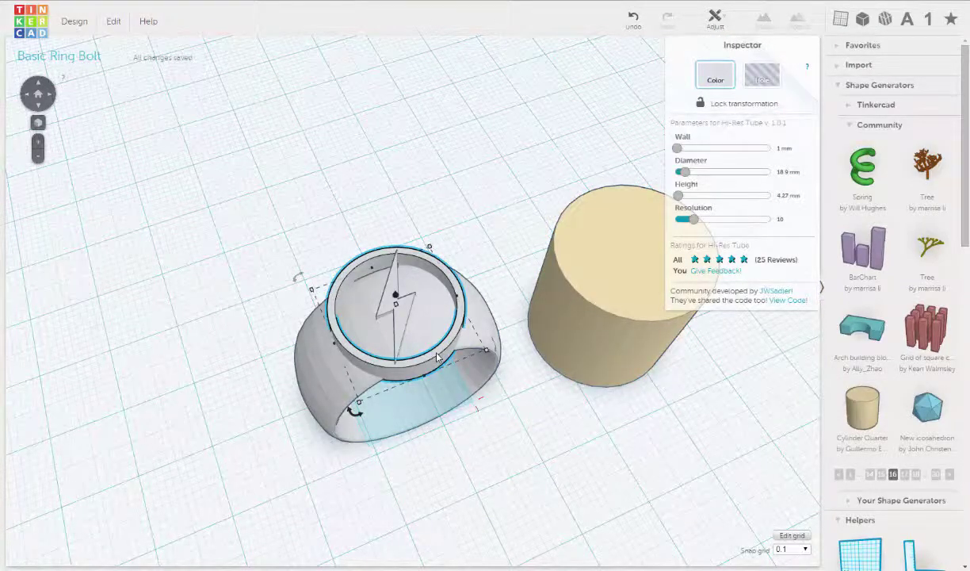
click(670, 323)
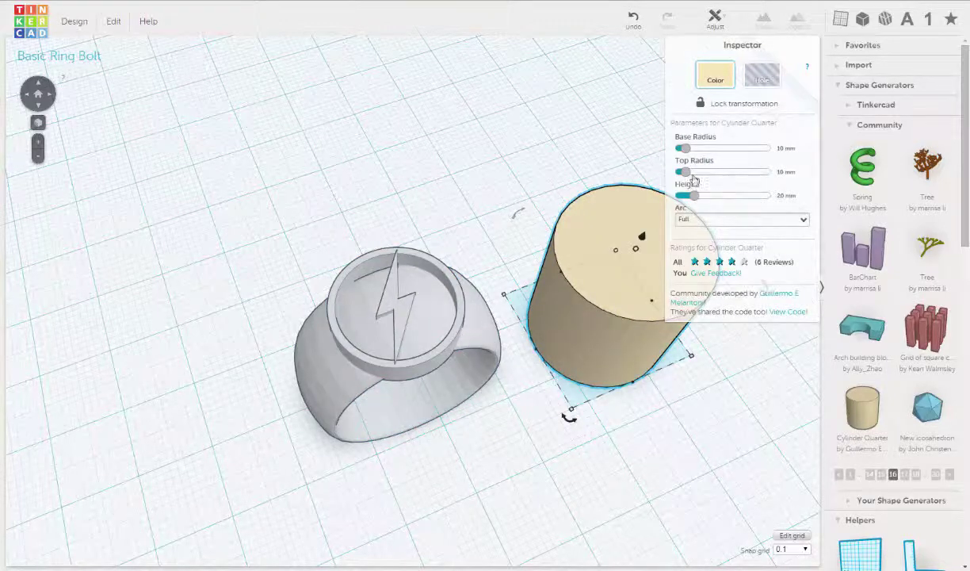
click(781, 148)
key(Return)
click(780, 171)
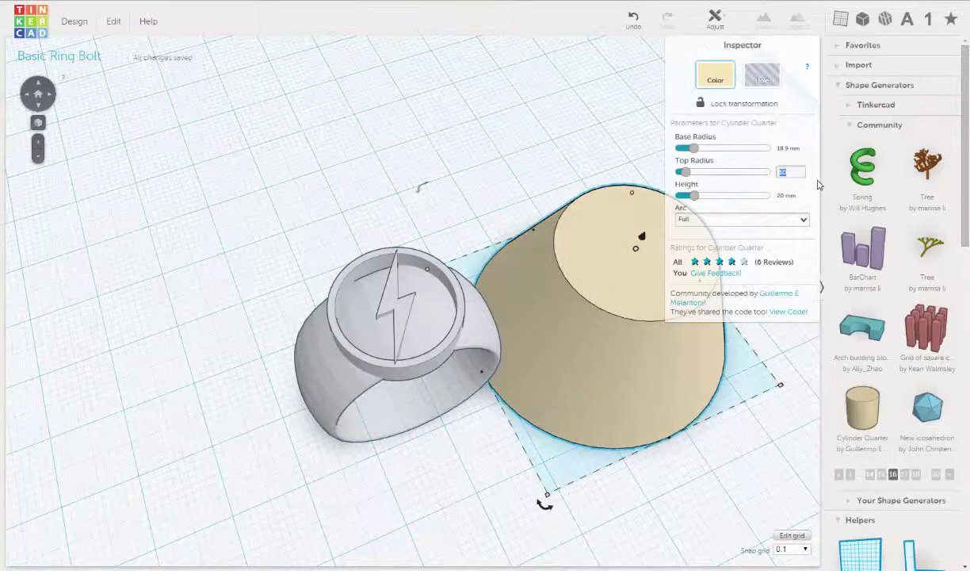
click(791, 148)
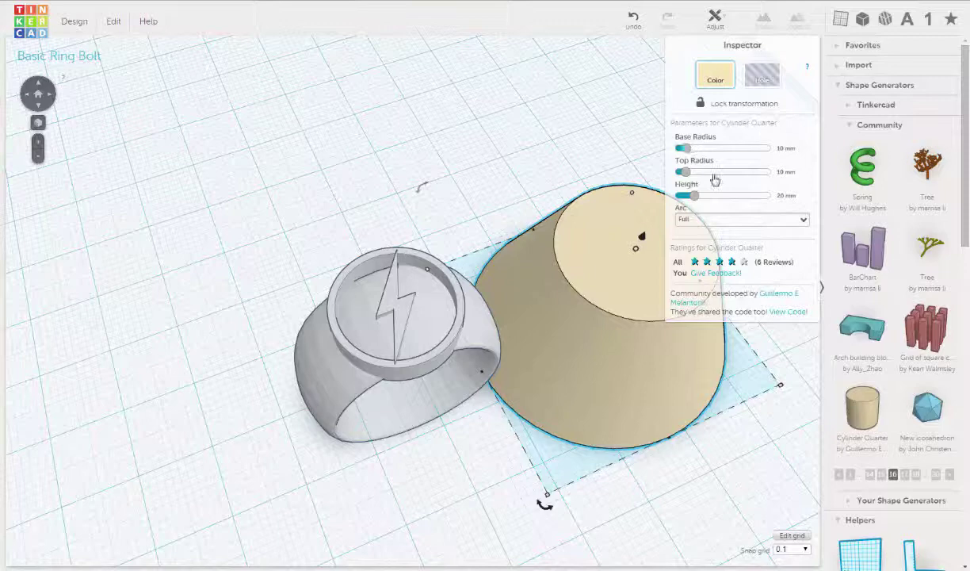
Move the cylinder over the ring so that it surrounds the tube and bolt
drag(621, 291, 612, 300)
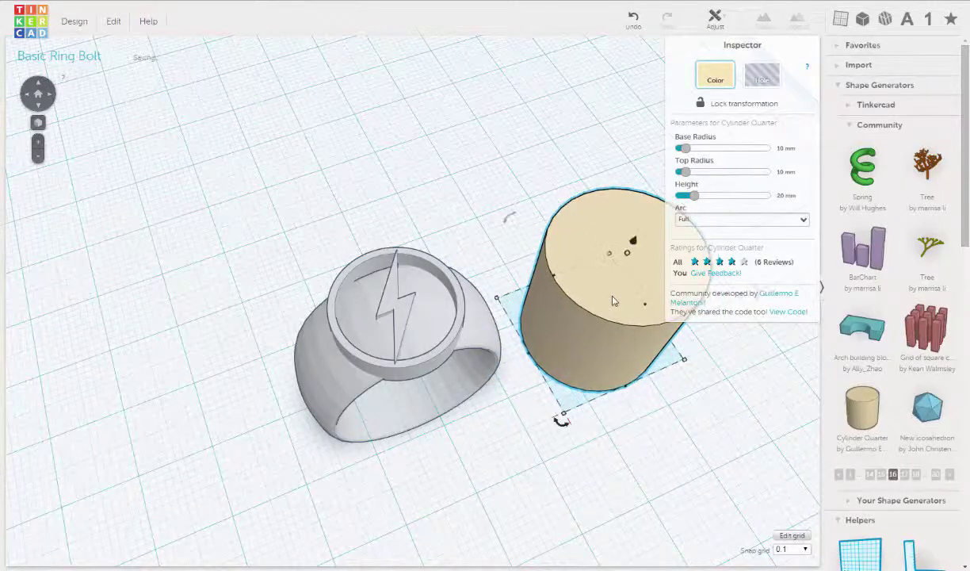
middle_drag(612, 300, 556, 317)
drag(563, 329, 324, 373)
right_drag(379, 214, 341, 365)
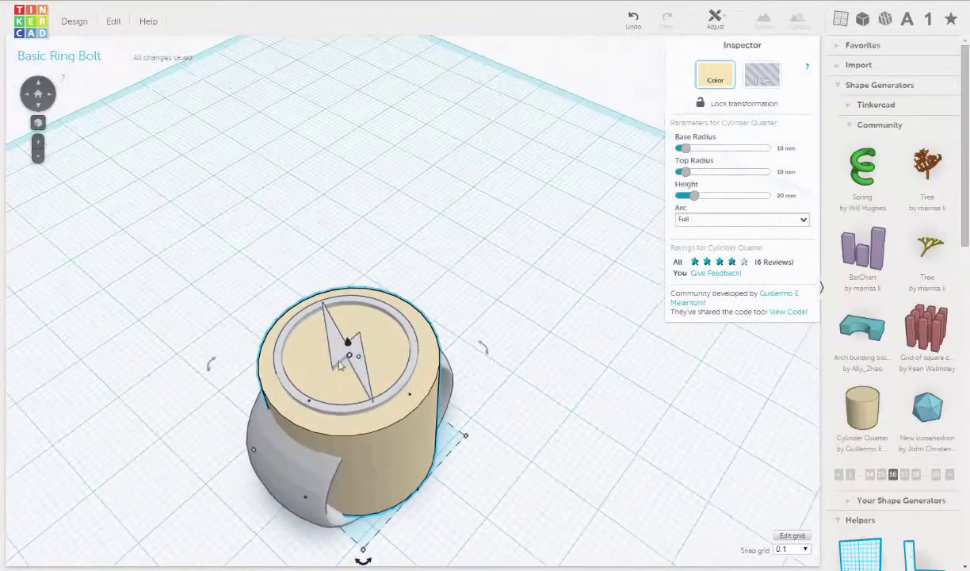
Flatten the cylinder from below into a thin disc just under the tube's upper rim
right_drag(482, 369, 438, 203)
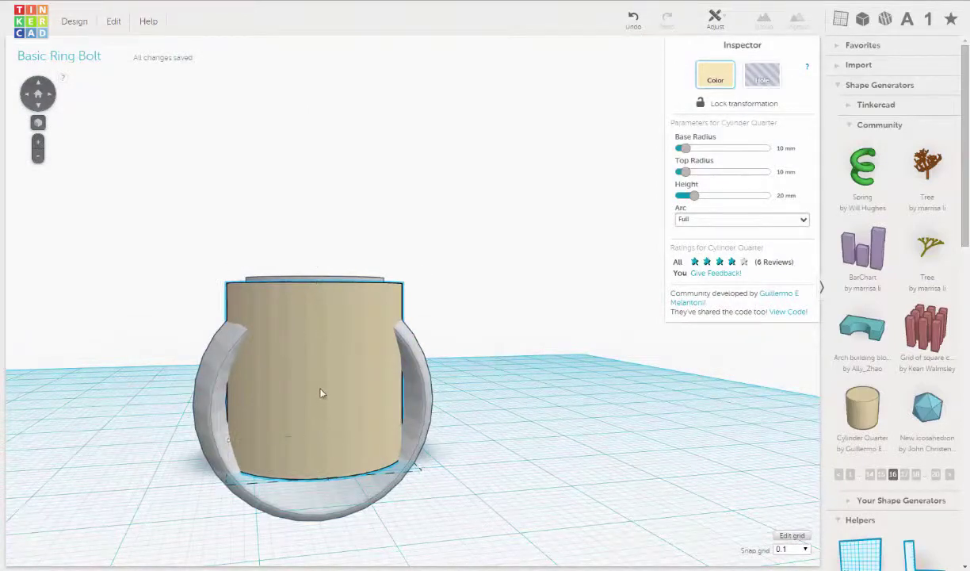
right_drag(321, 391, 326, 389)
mouse_move(309, 448)
drag(309, 449, 337, 269)
right_drag(400, 231, 483, 448)
Set the snap grid to 1.0 and adjust the disc's elevation, leaving it 18.90 mm above the workplane
click(807, 551)
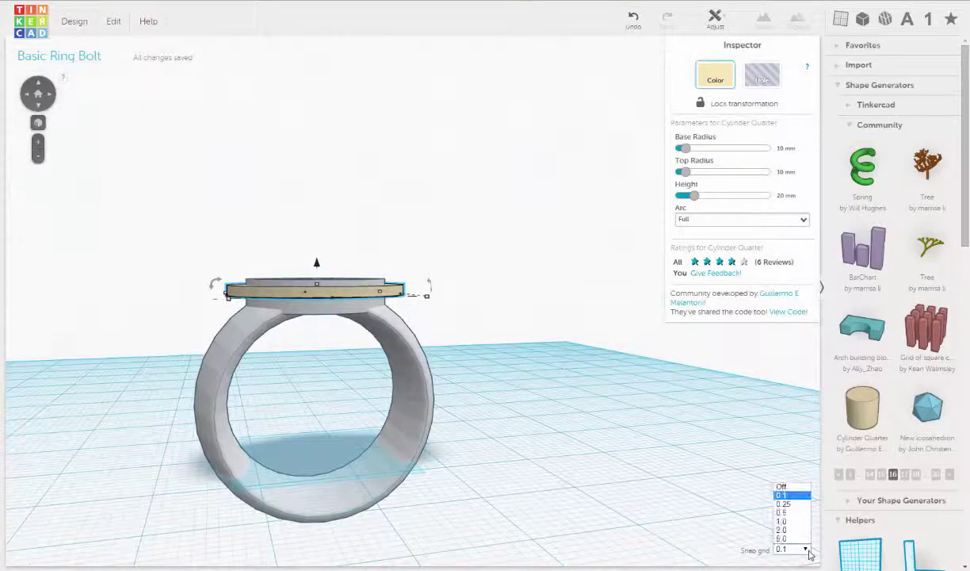
click(789, 523)
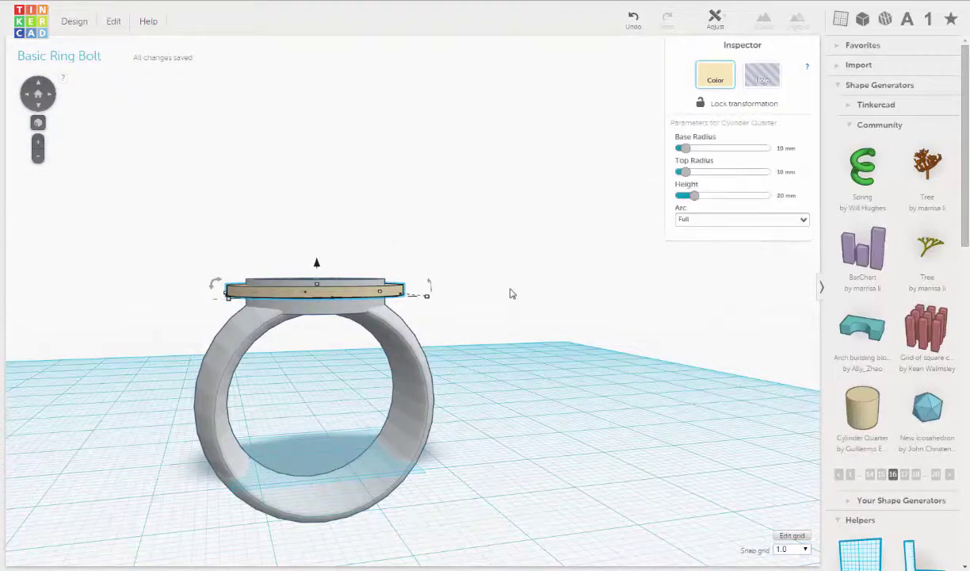
right_drag(511, 291, 515, 356)
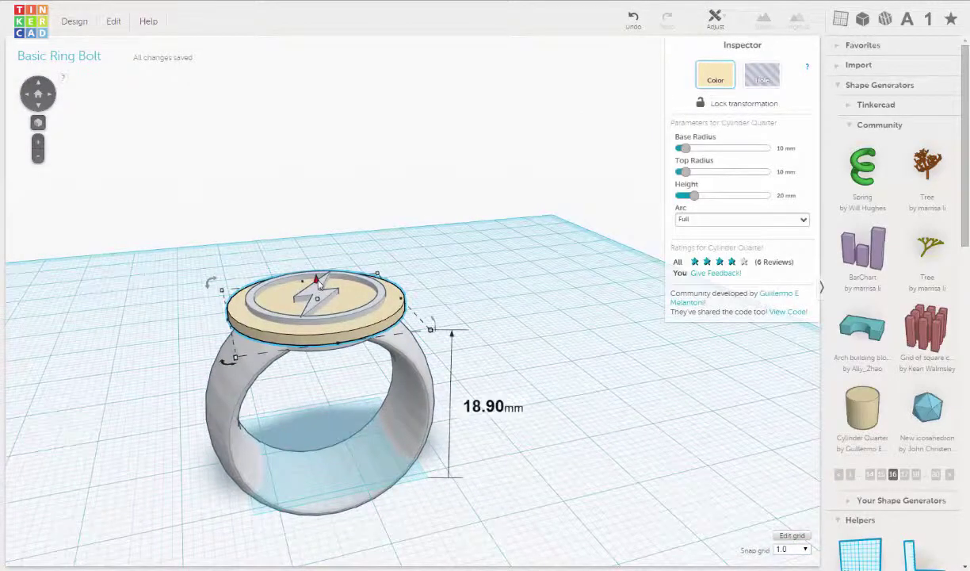
drag(316, 282, 316, 294)
right_drag(428, 261, 491, 333)
scroll(452, 287, up, 3)
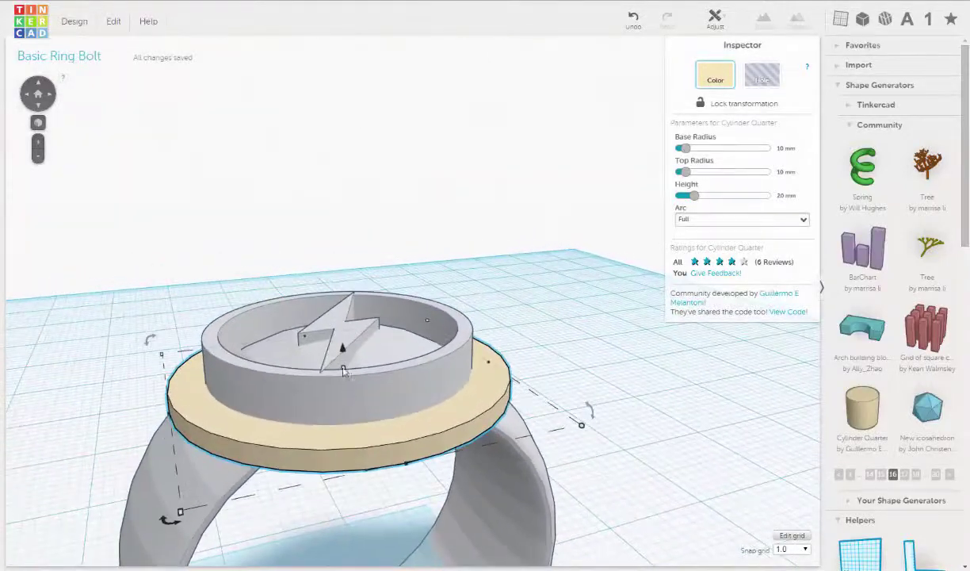
drag(343, 349, 345, 325)
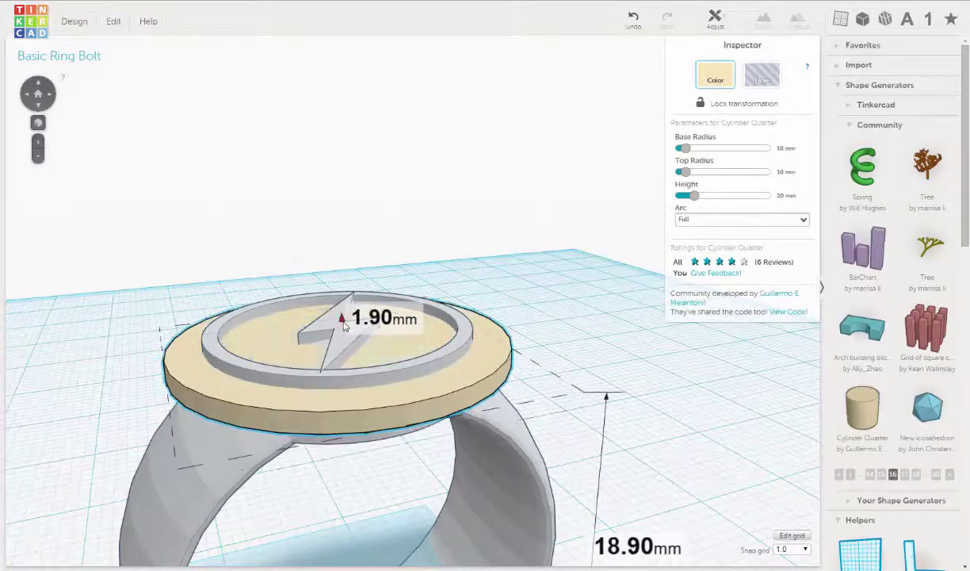
Thicken the disc downward to fill more of the tube's height above the ring band
right_drag(432, 270, 370, 283)
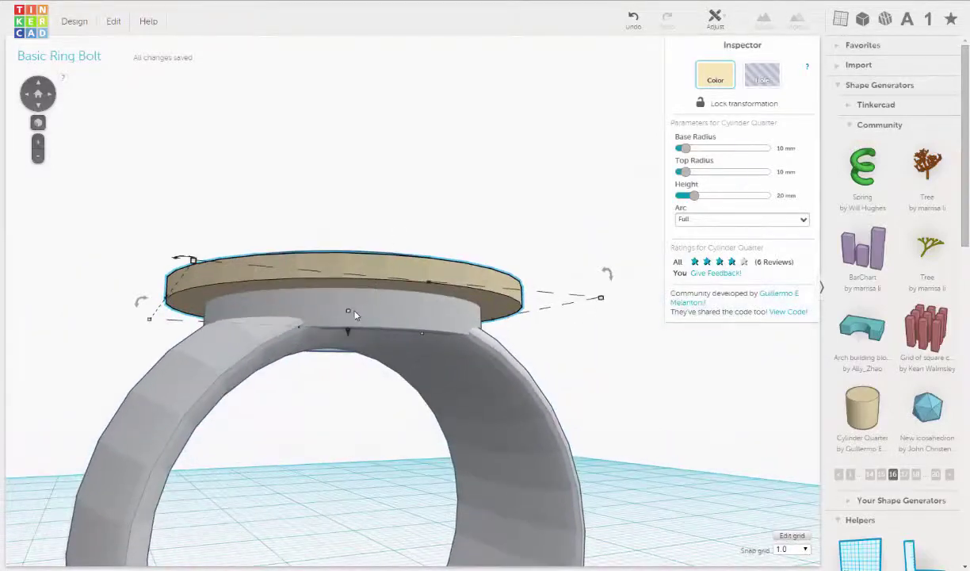
drag(354, 312, 349, 347)
right_drag(401, 262, 420, 368)
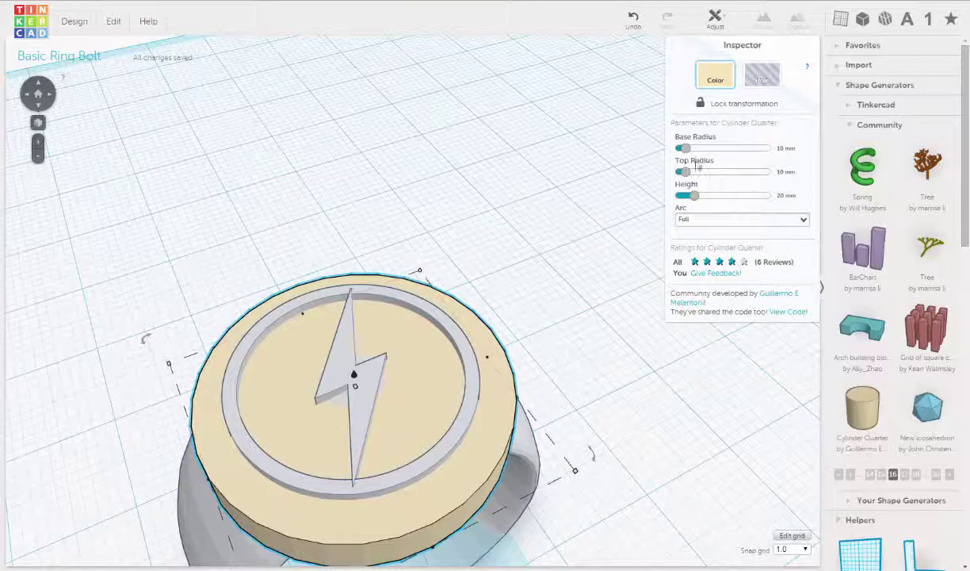
Try a base radius of 9.45 mm on the disc and return it to 10 mm
mouse_move(686, 150)
mouse_down()
mouse_move(698, 147)
mouse_move(686, 145)
mouse_up()
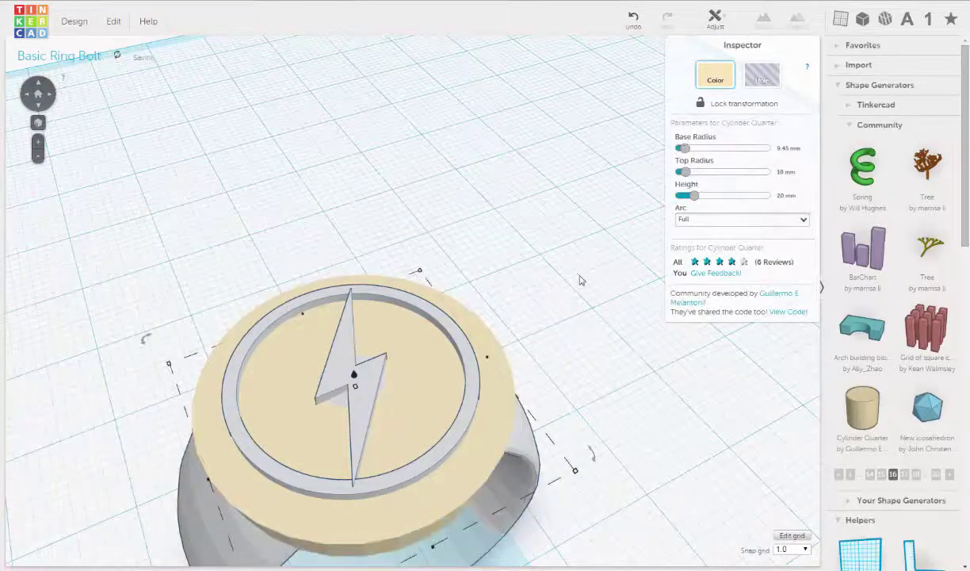
right_drag(552, 263, 548, 215)
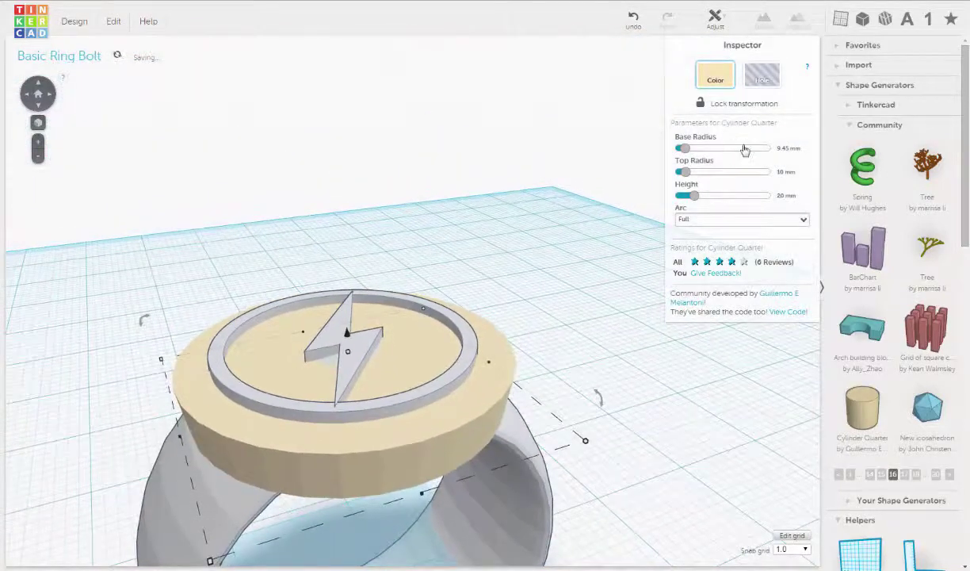
click(784, 149)
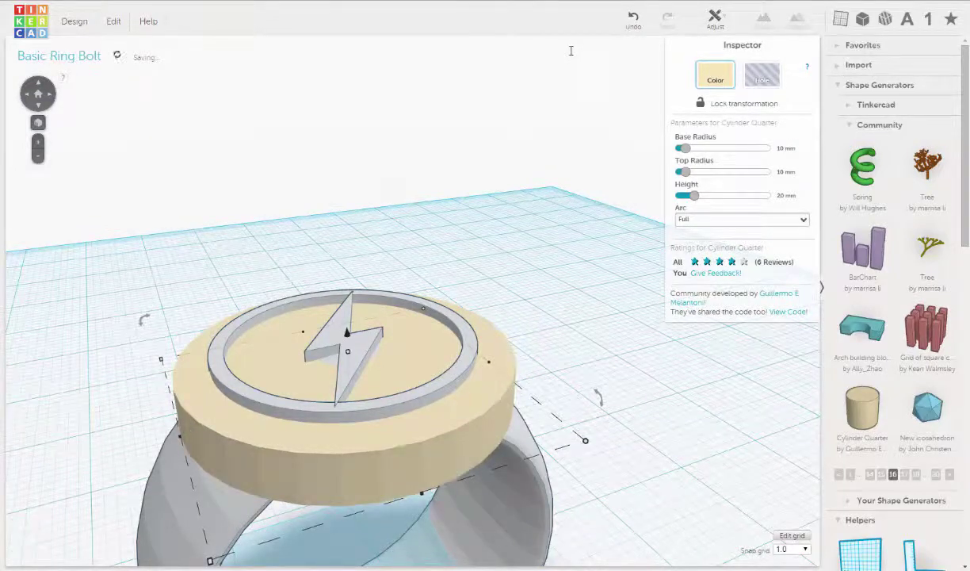
Set the disc's top radius to 7 mm so it tapers inward to fit inside the tube
drag(689, 172, 687, 174)
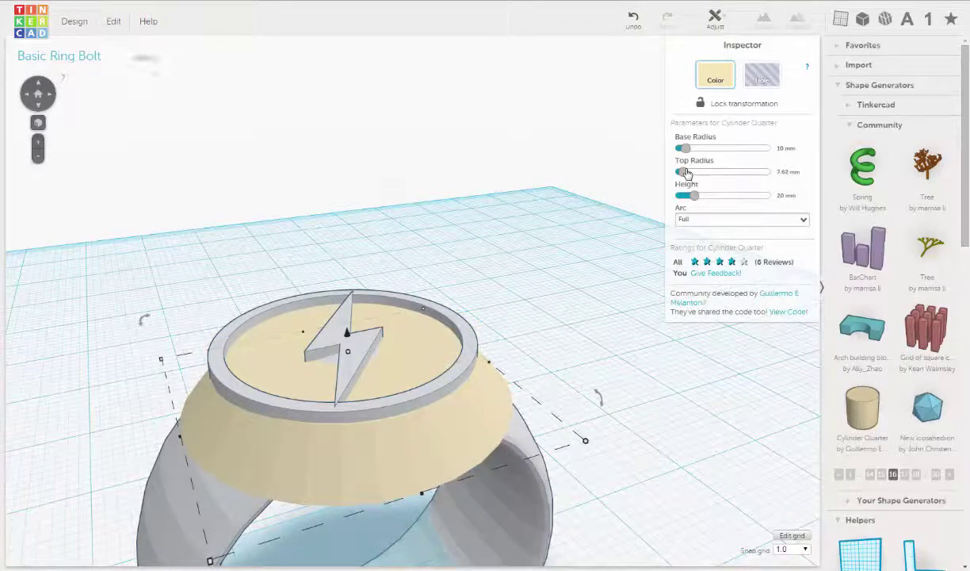
click(785, 171)
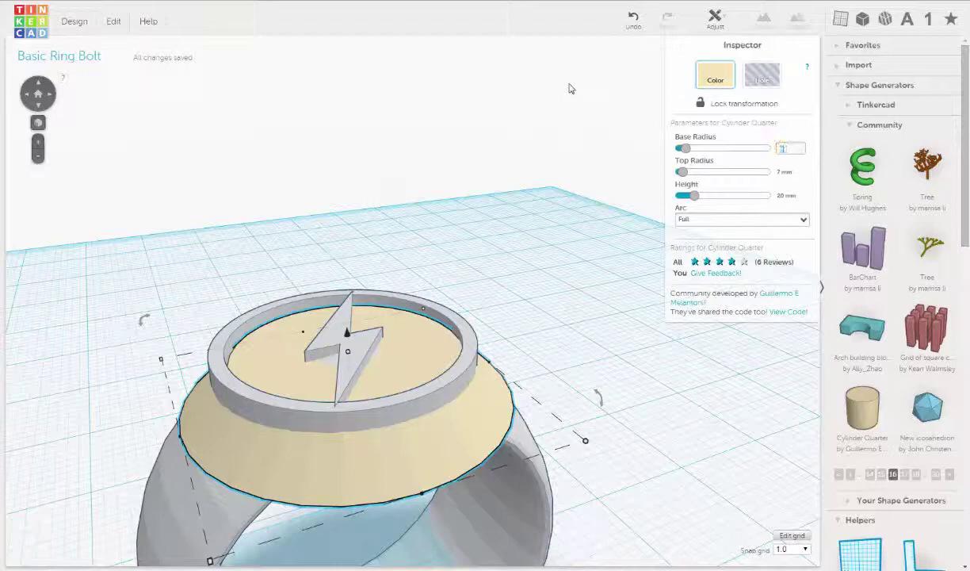
Set the disc's base radius to 7 mm and centre all the ring's parts on each other along both horizontal axes
right_drag(205, 225, 180, 300)
scroll(253, 190, down, 5)
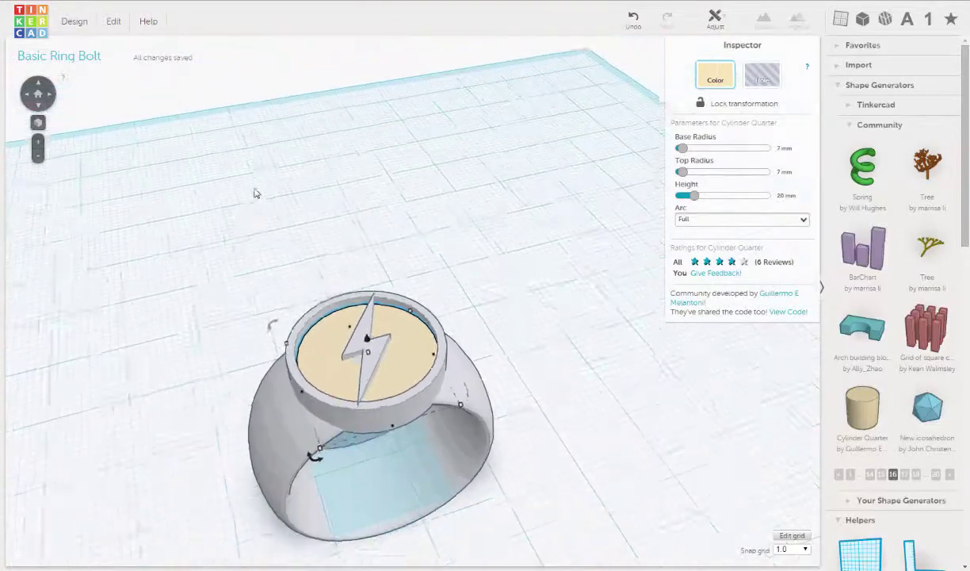
drag(247, 228, 505, 508)
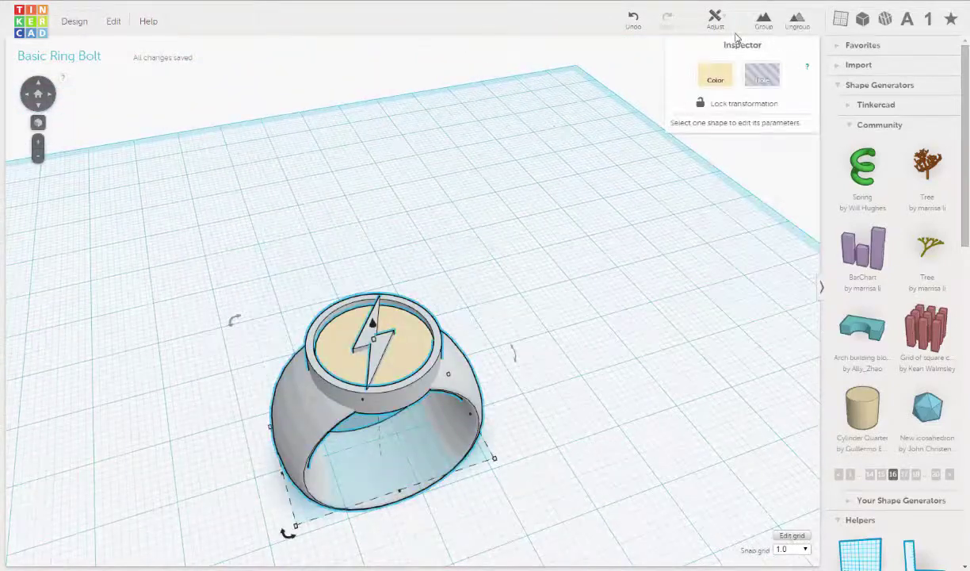
click(715, 20)
click(718, 41)
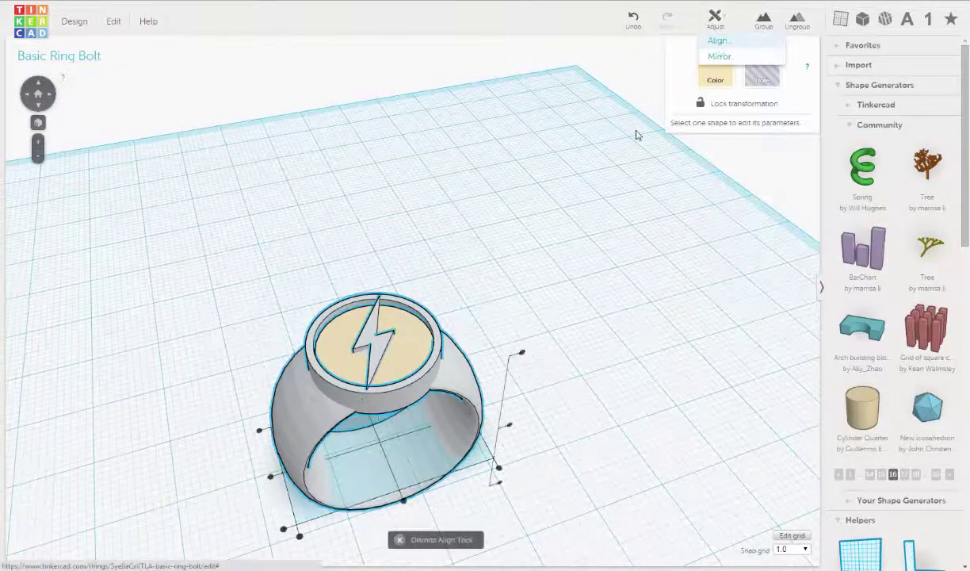
click(270, 475)
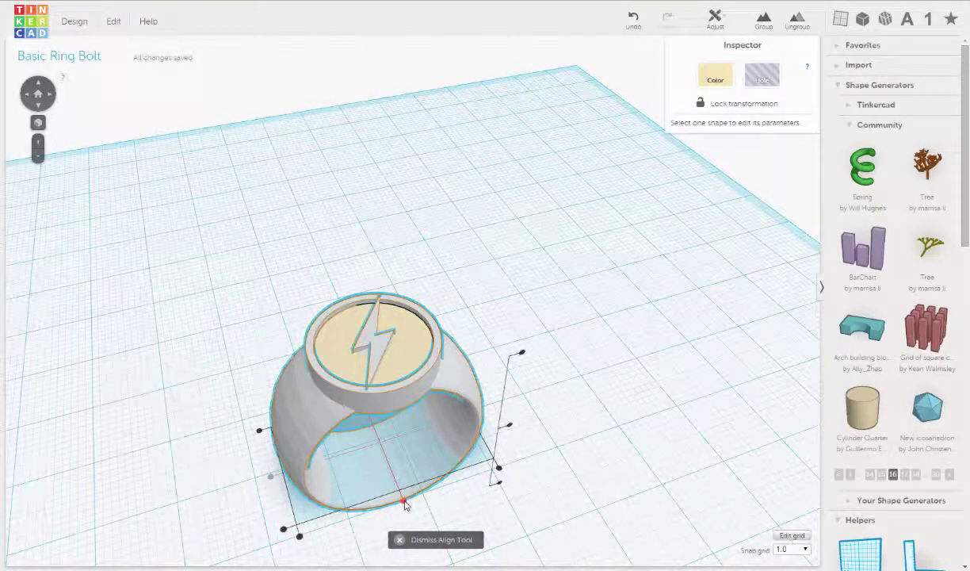
click(405, 505)
click(210, 305)
Select the disc from beneath the ring band and set the snap grid to 0.1
right_drag(210, 305, 195, 109)
scroll(353, 278, up, 5)
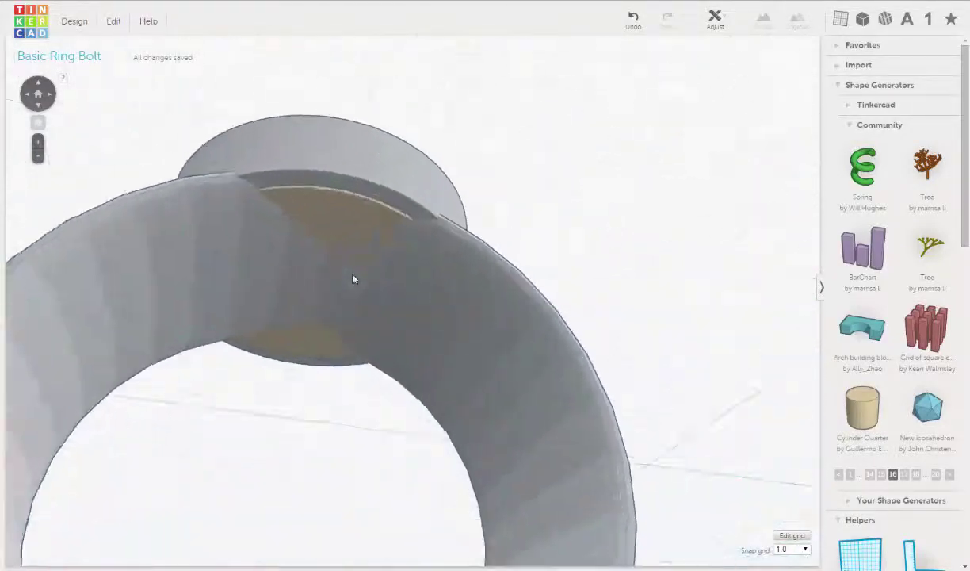
scroll(353, 278, up, 2)
right_drag(307, 136, 331, 342)
scroll(331, 334, up, 5)
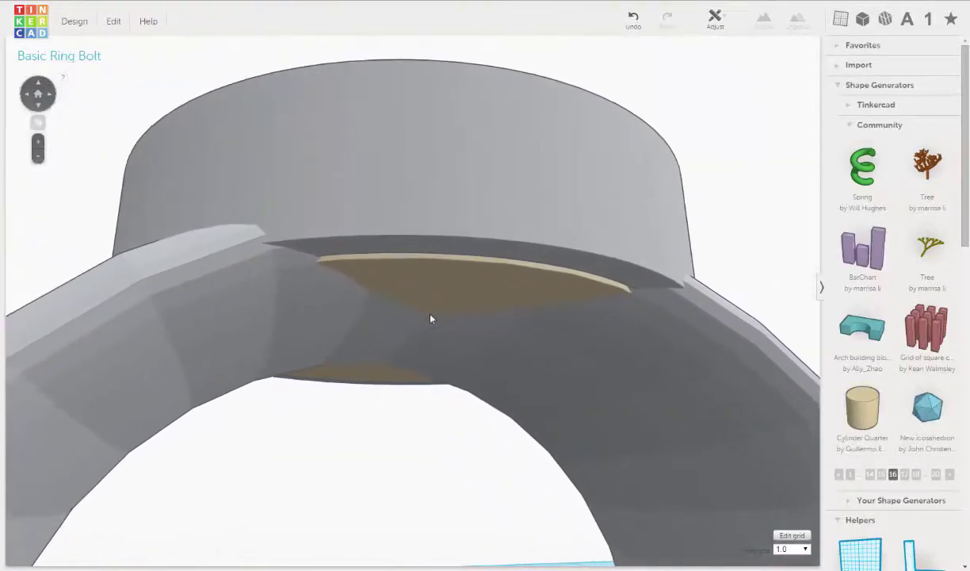
scroll(430, 318, down, 5)
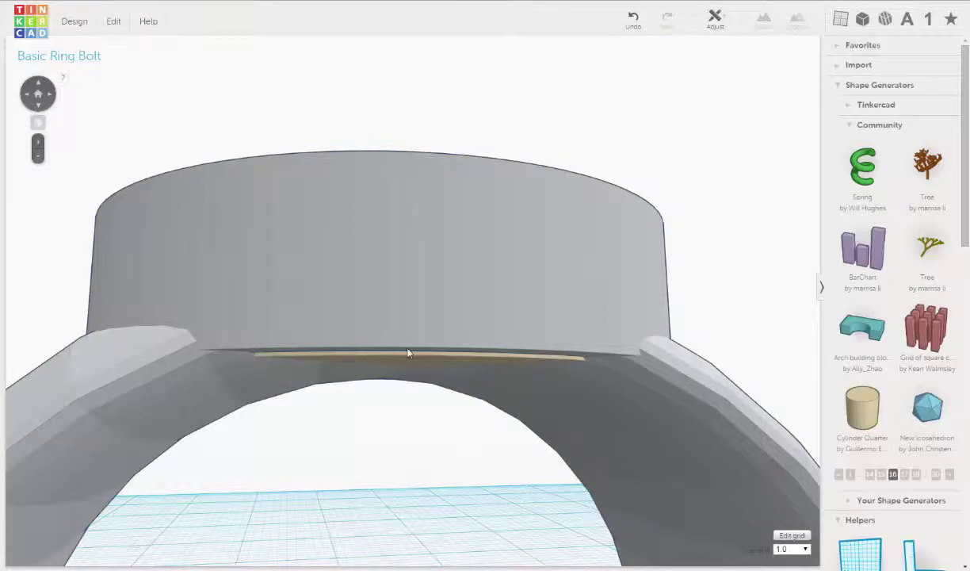
right_drag(414, 387, 406, 372)
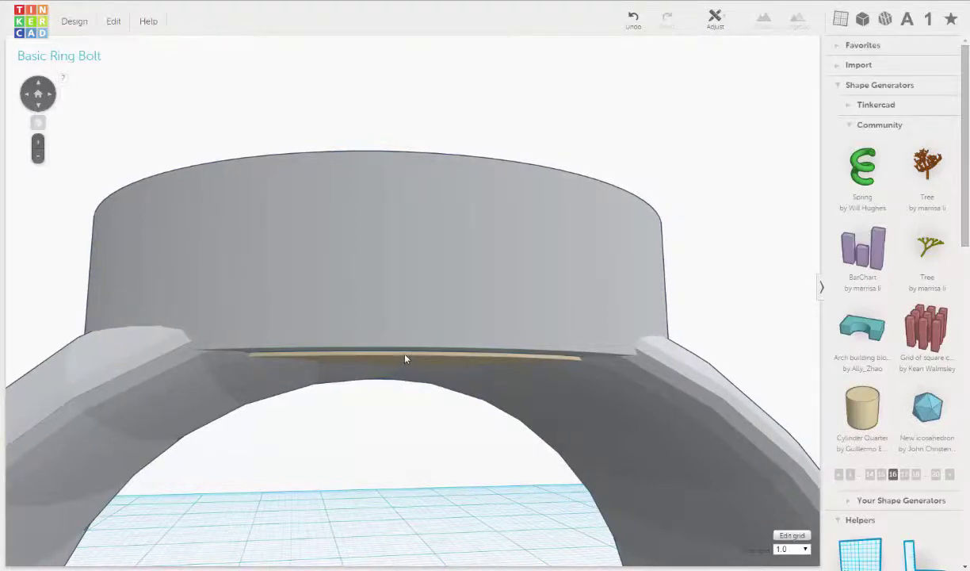
click(406, 360)
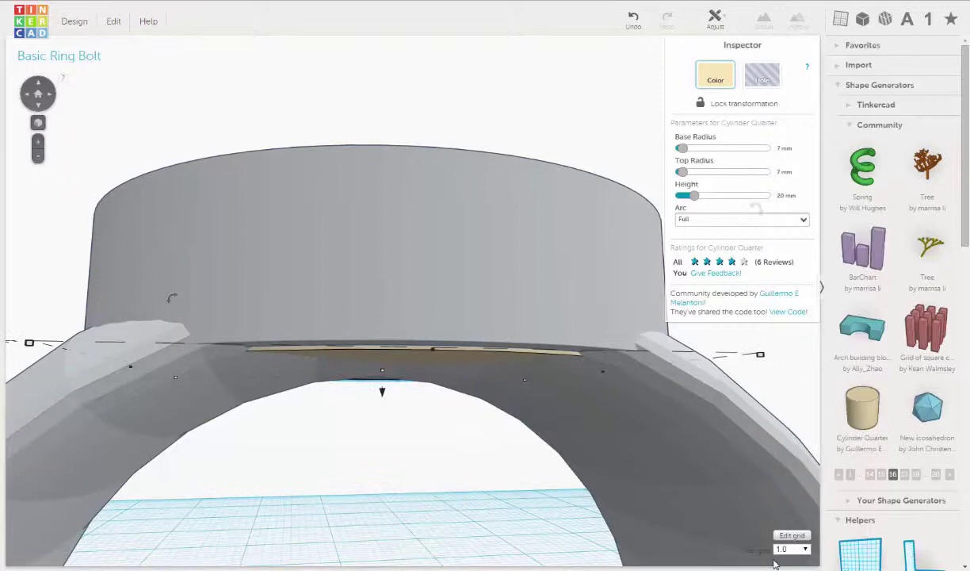
click(806, 550)
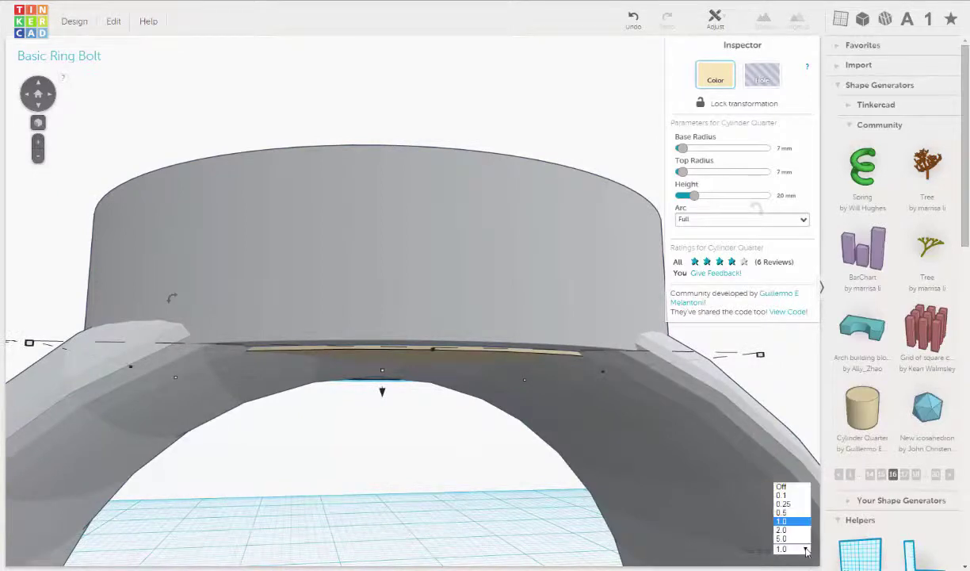
click(789, 486)
Reduce the disc's thickness to 2.80 mm by raising its underside inside the tube
mouse_move(382, 373)
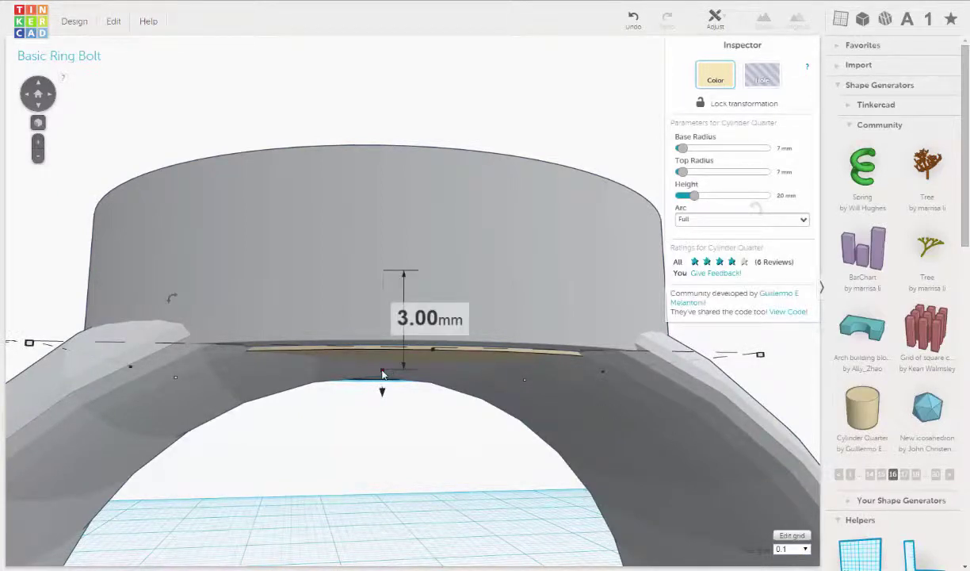
drag(381, 372, 383, 370)
scroll(457, 351, up, 5)
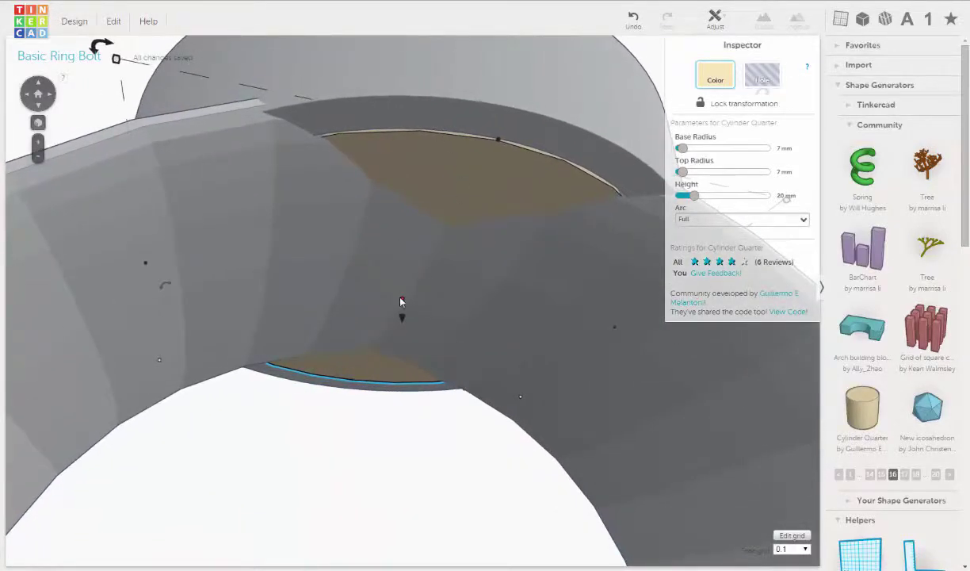
mouse_move(401, 301)
drag(401, 302, 401, 298)
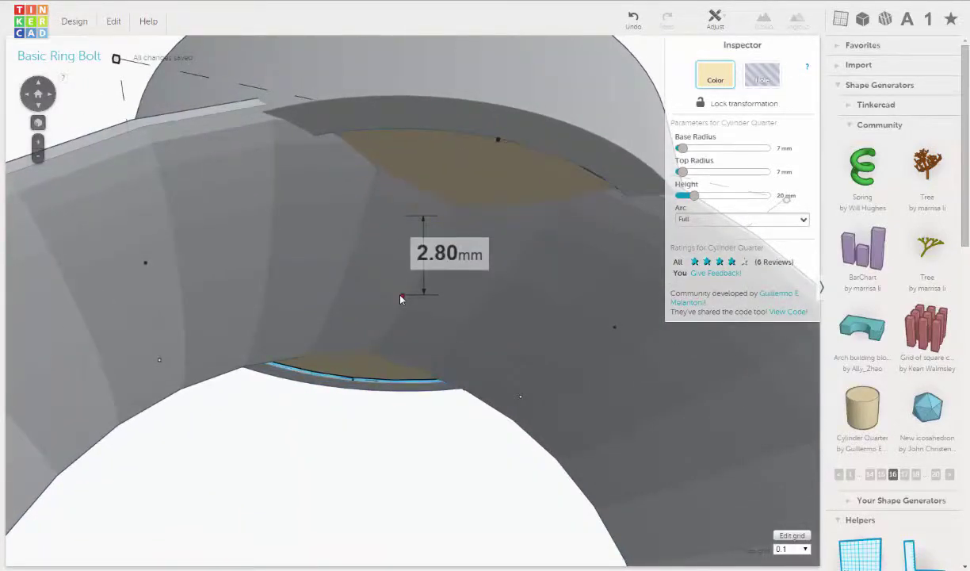
Set the disc's base radius and top radius to 7.5 mm so it fills the tube's interior
right_drag(431, 229, 480, 467)
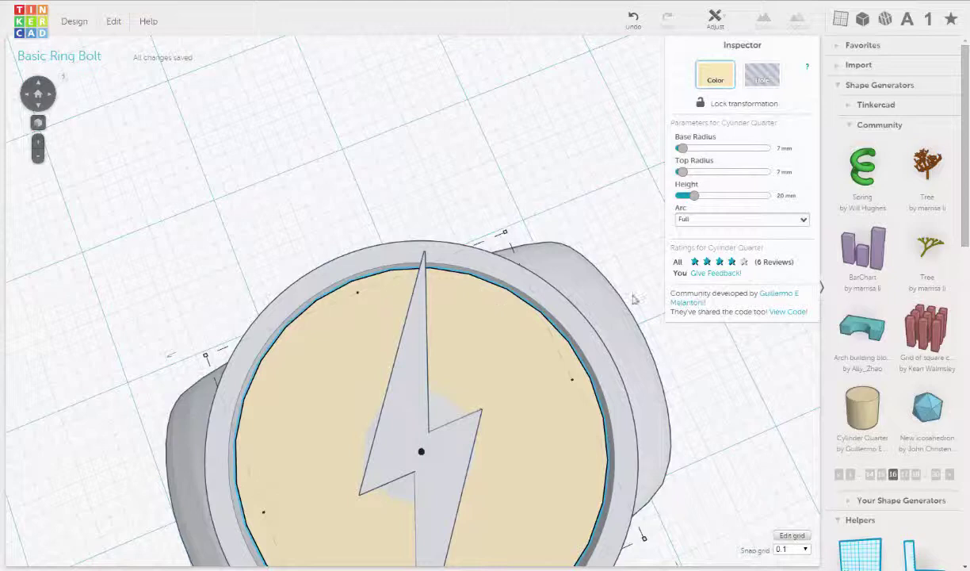
click(781, 147)
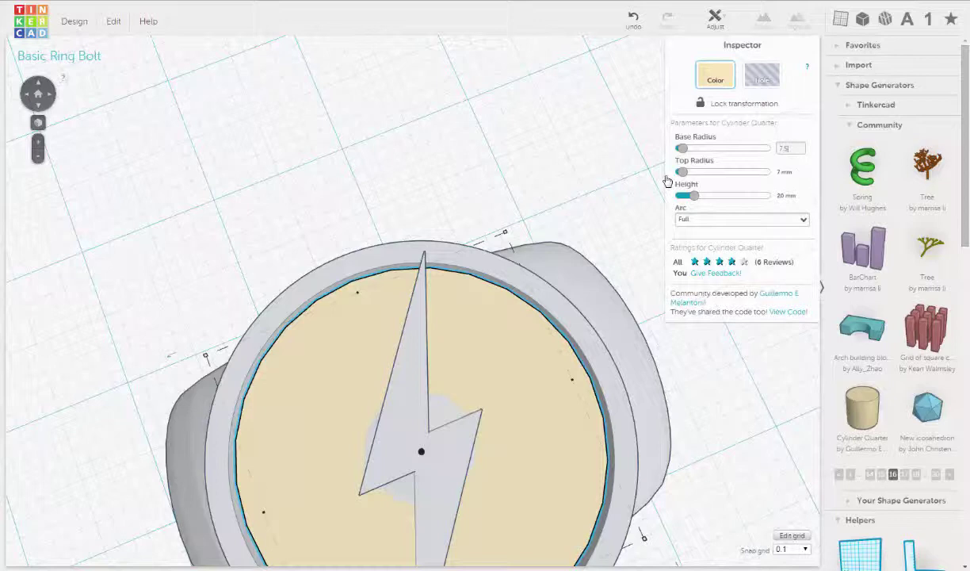
click(782, 174)
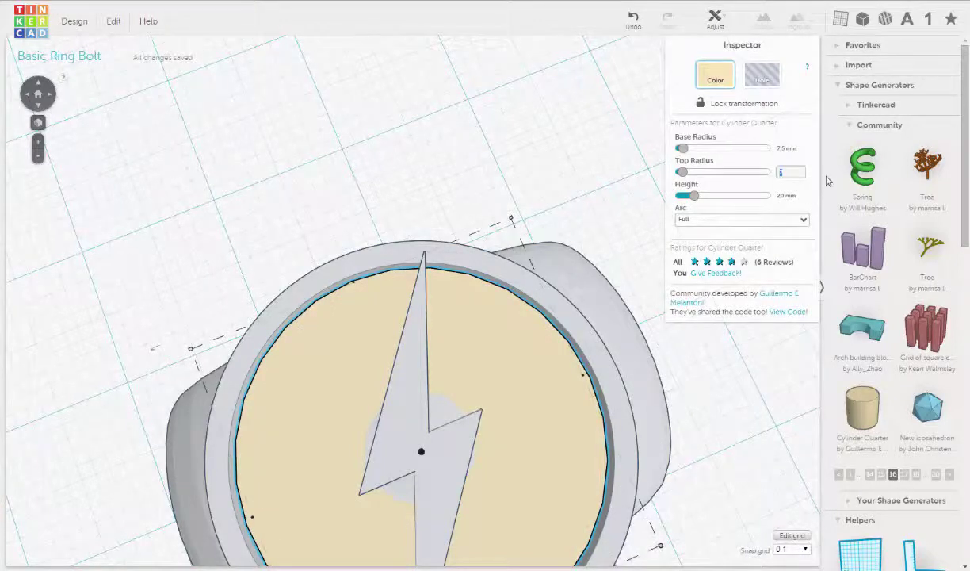
text(7.5)
key(Return)
Extend the disc's underside downward to a thickness of 2.90 mm to meet the tube's lower edge
right_drag(364, 186, 390, 72)
scroll(390, 82, down, 3)
right_drag(332, 196, 342, 135)
click(457, 279)
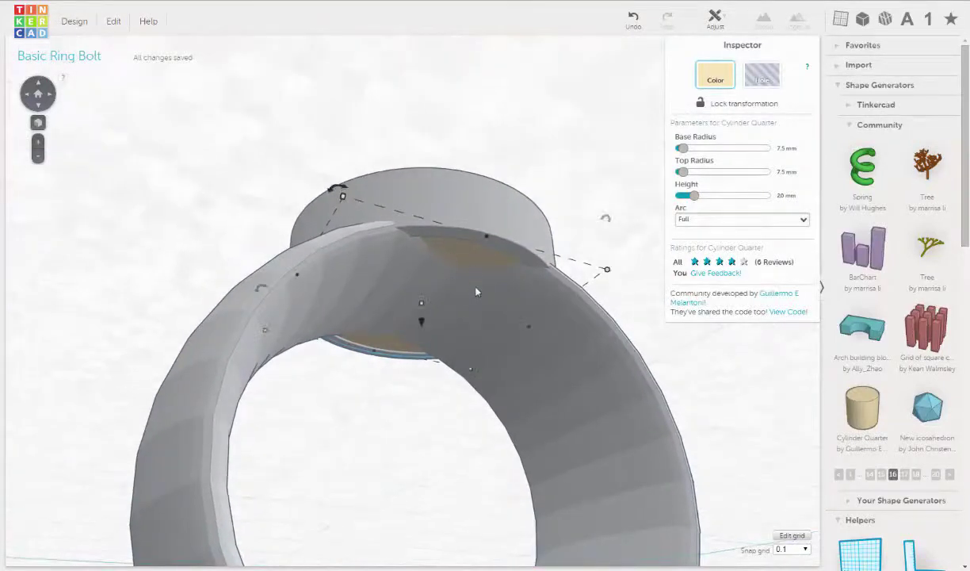
scroll(456, 279, up, 3)
scroll(363, 381, up, 3)
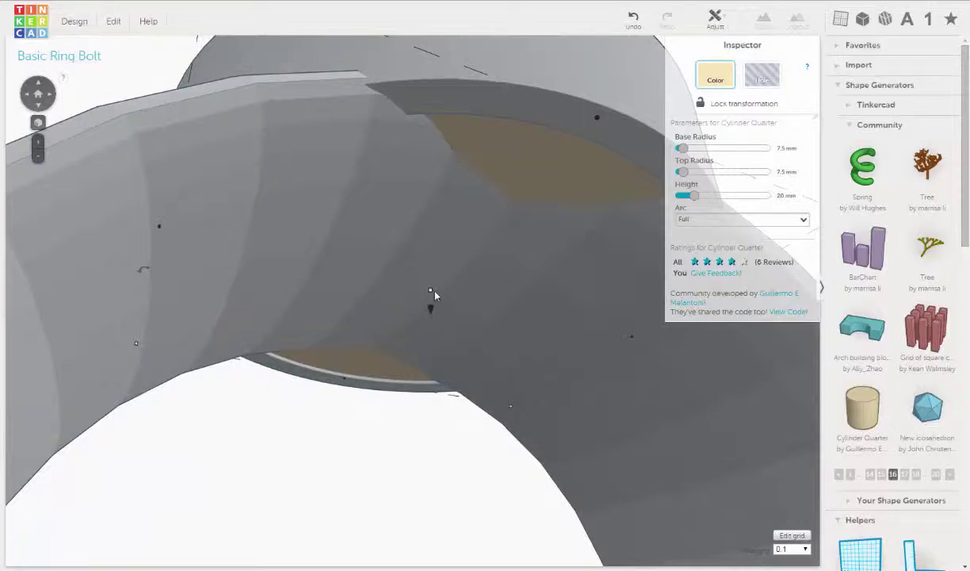
mouse_move(432, 291)
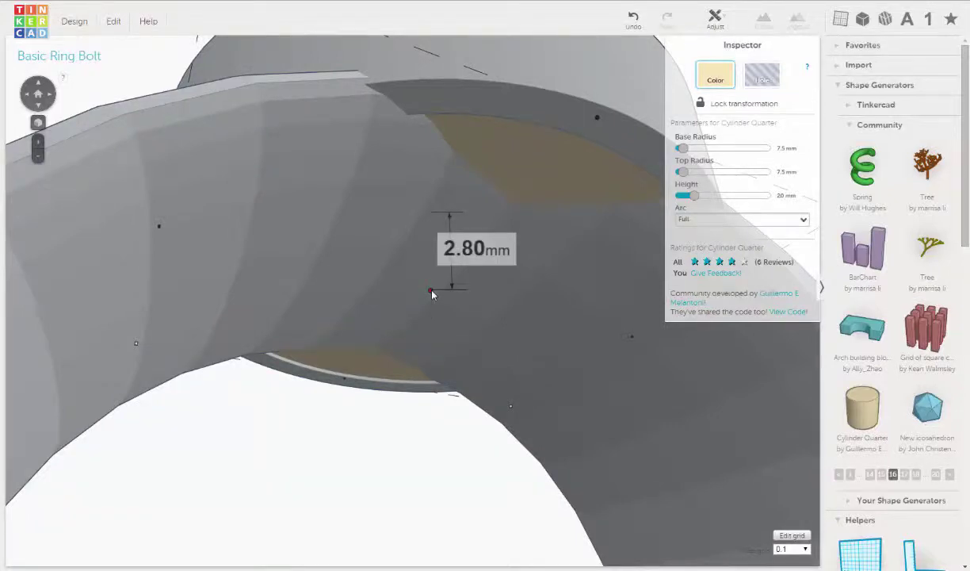
drag(432, 295, 431, 298)
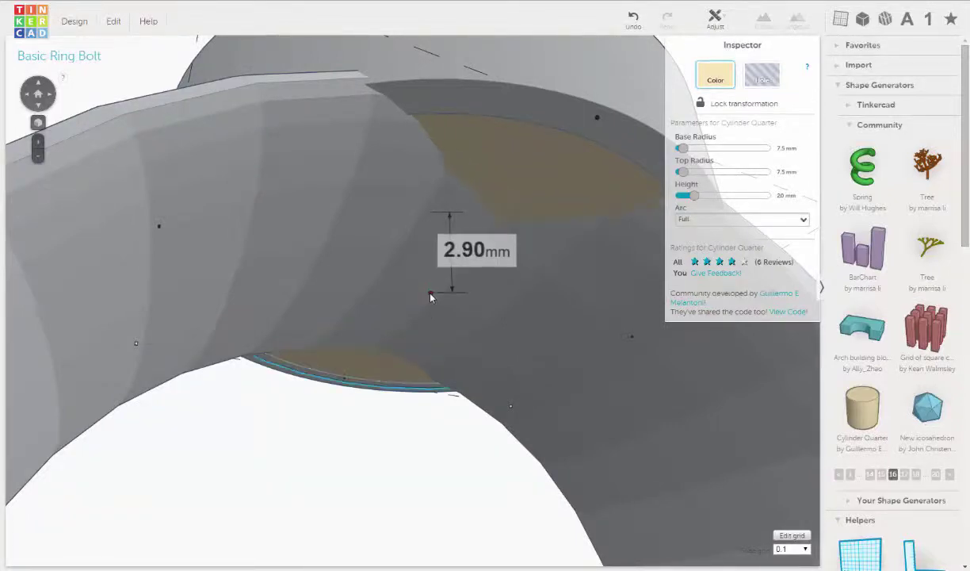
click(333, 429)
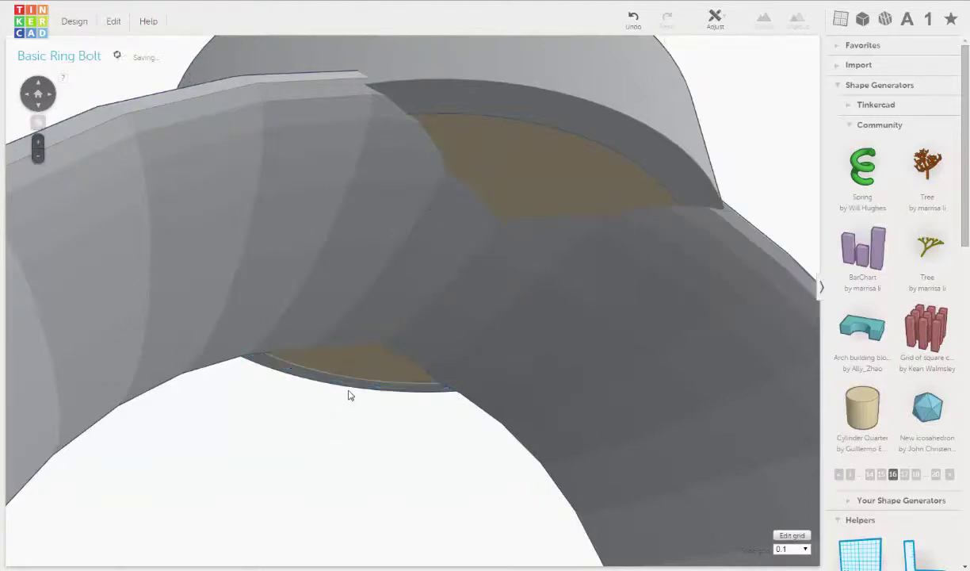
Select the disc and try adjusting its top height beneath the lightning bolt
scroll(347, 392, down, 3)
right_drag(630, 135, 491, 322)
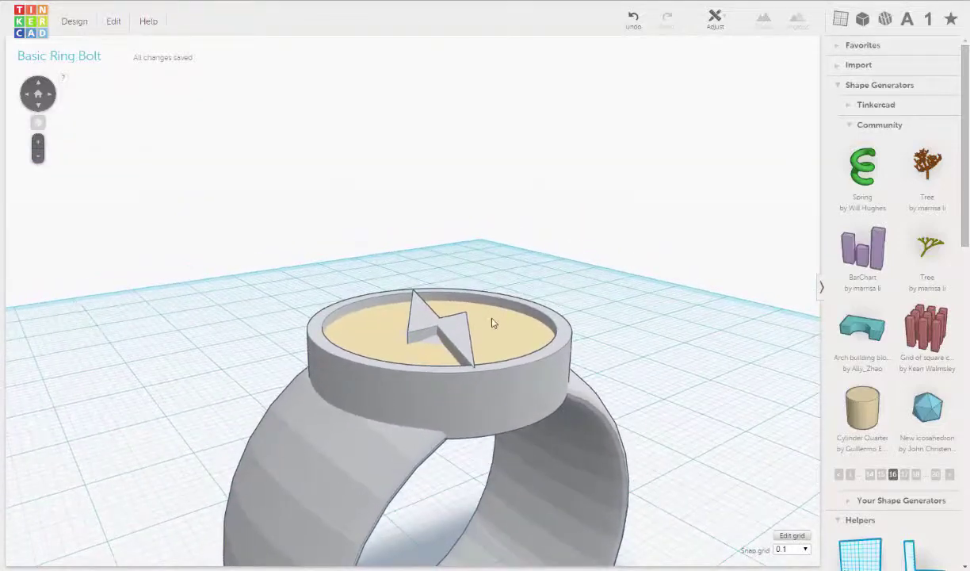
click(492, 322)
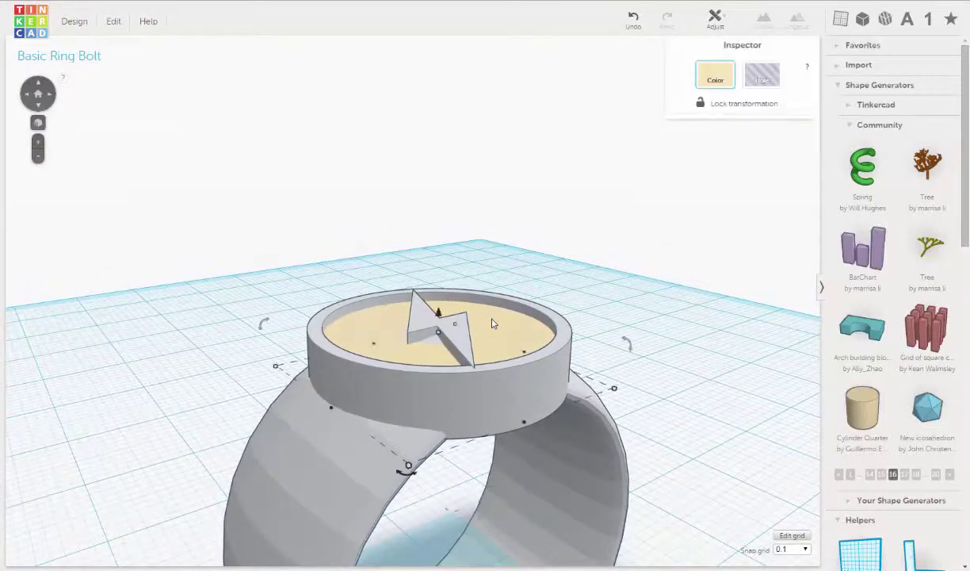
right_drag(509, 227, 480, 334)
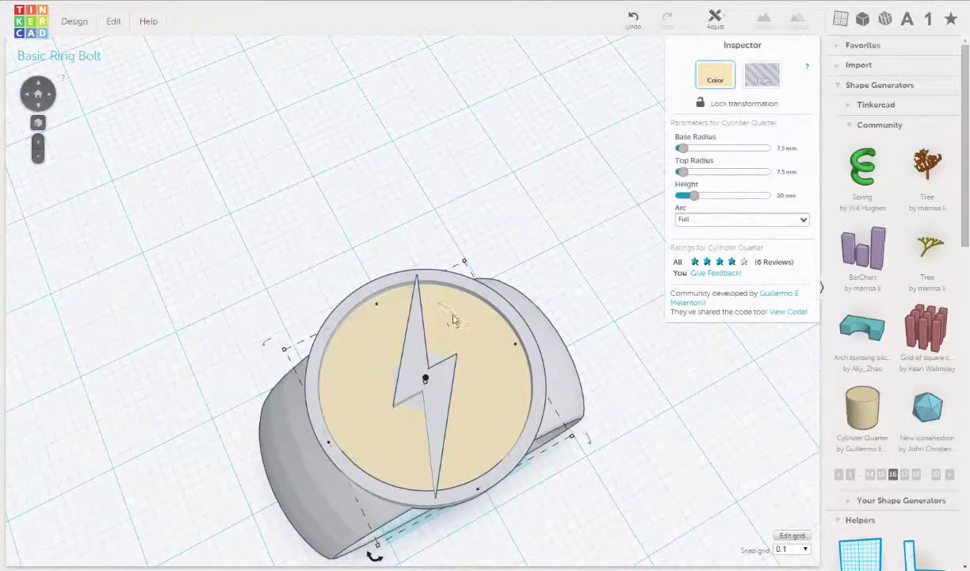
right_drag(513, 252, 528, 170)
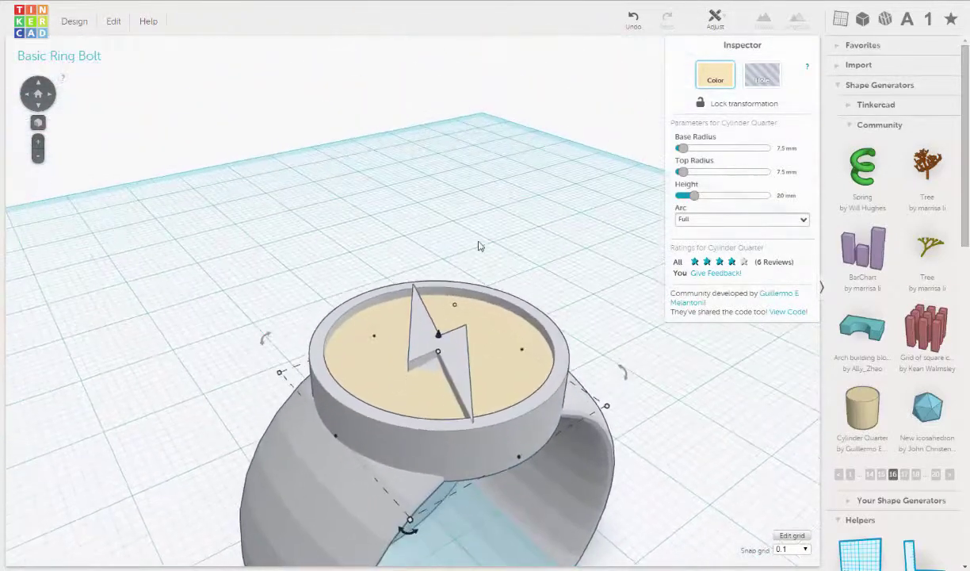
right_drag(438, 372, 441, 339)
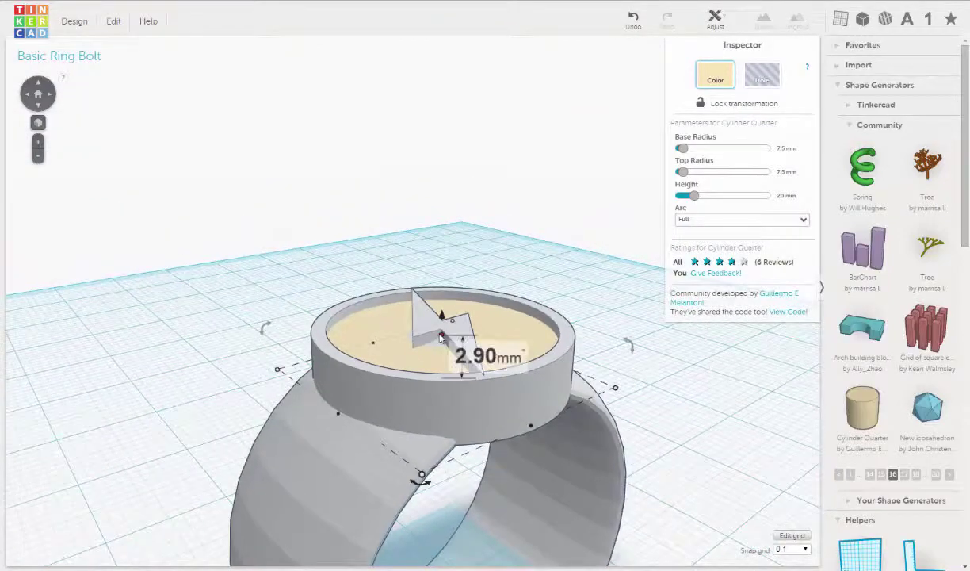
drag(441, 336, 440, 329)
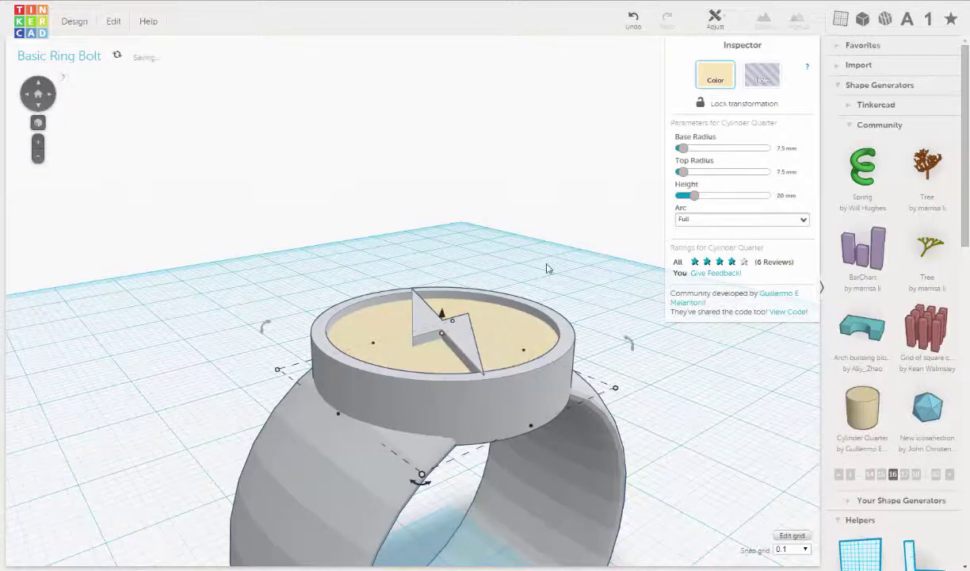
right_drag(523, 276, 467, 321)
click(511, 246)
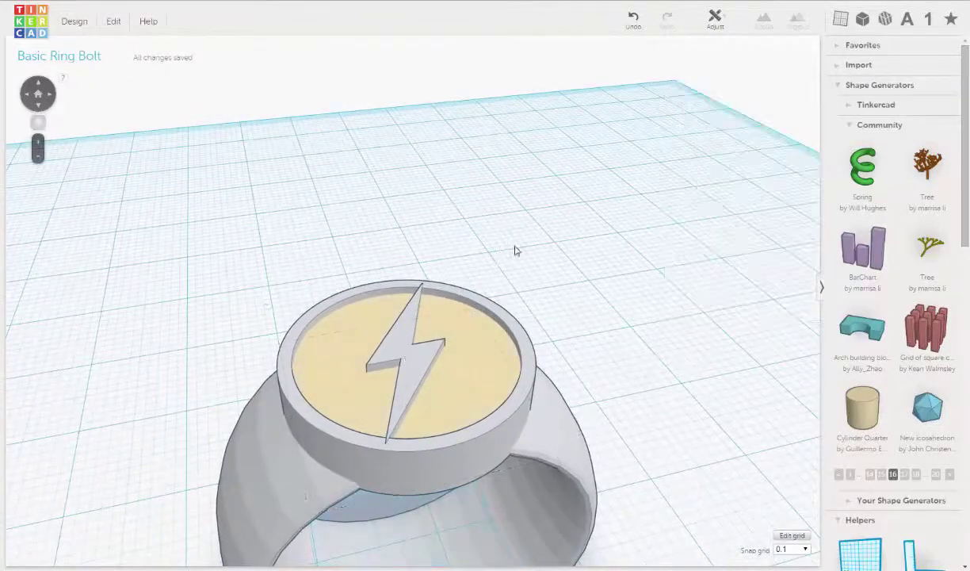
Recolour the disc light grey to match the tube, bolt and ring band
right_drag(532, 255, 539, 317)
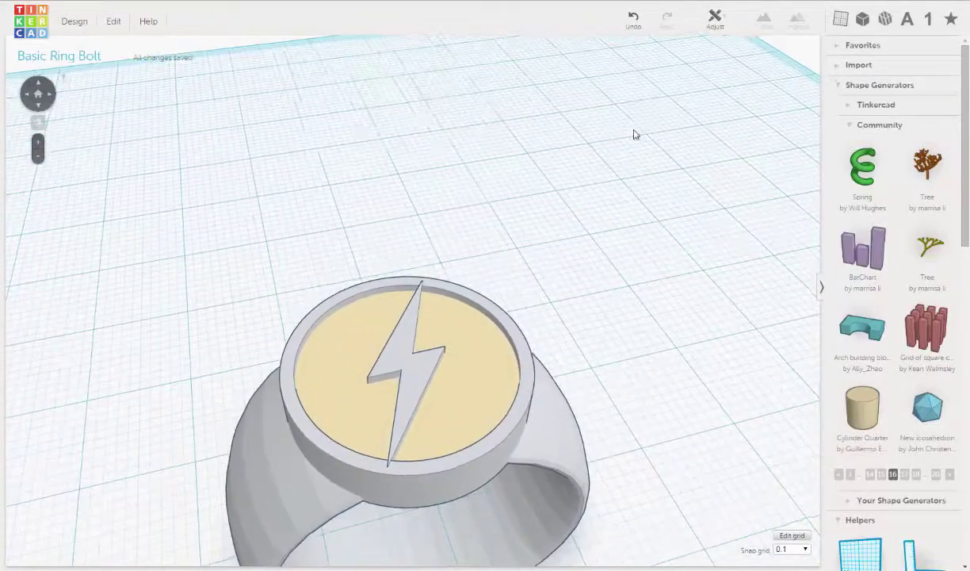
click(449, 329)
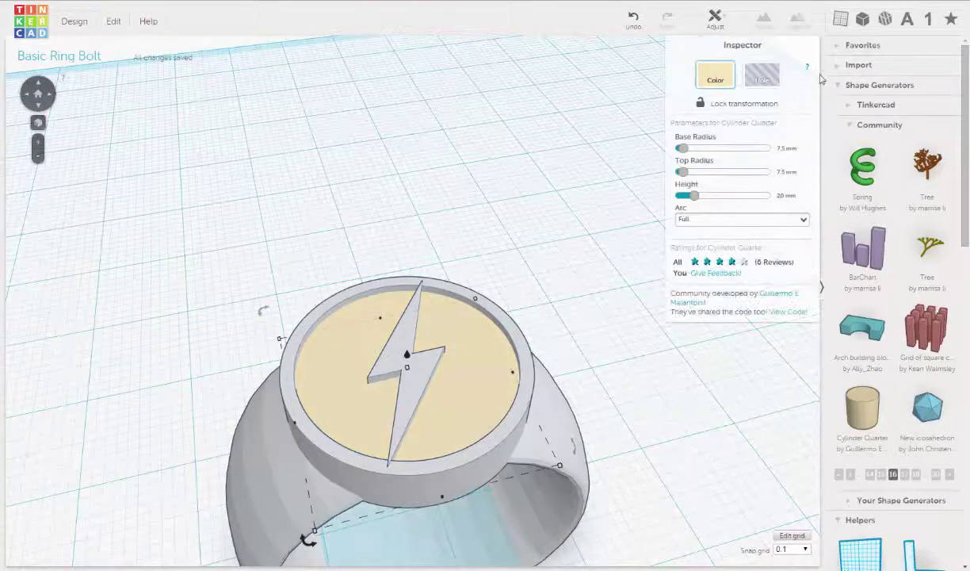
click(723, 74)
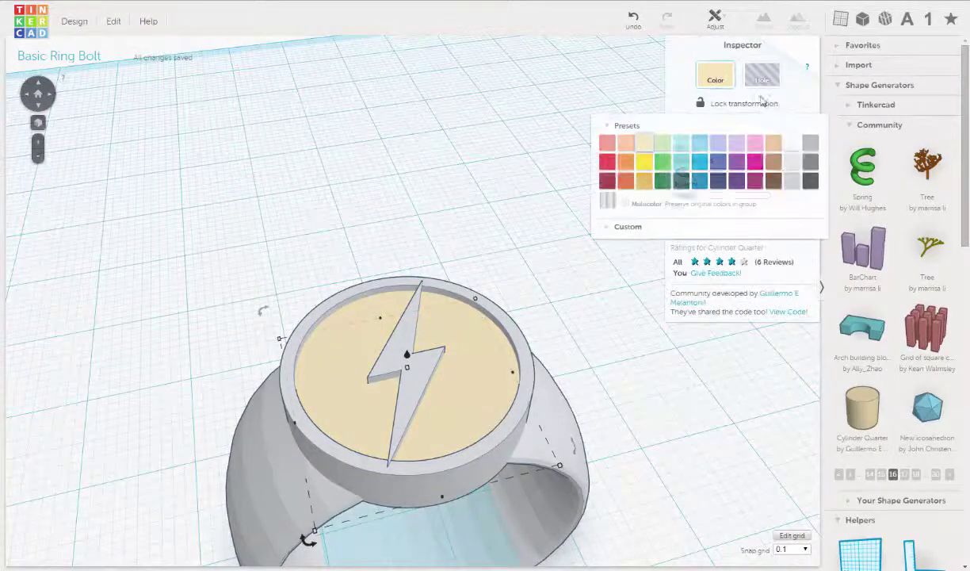
click(792, 162)
click(366, 189)
right_drag(373, 181, 242, 463)
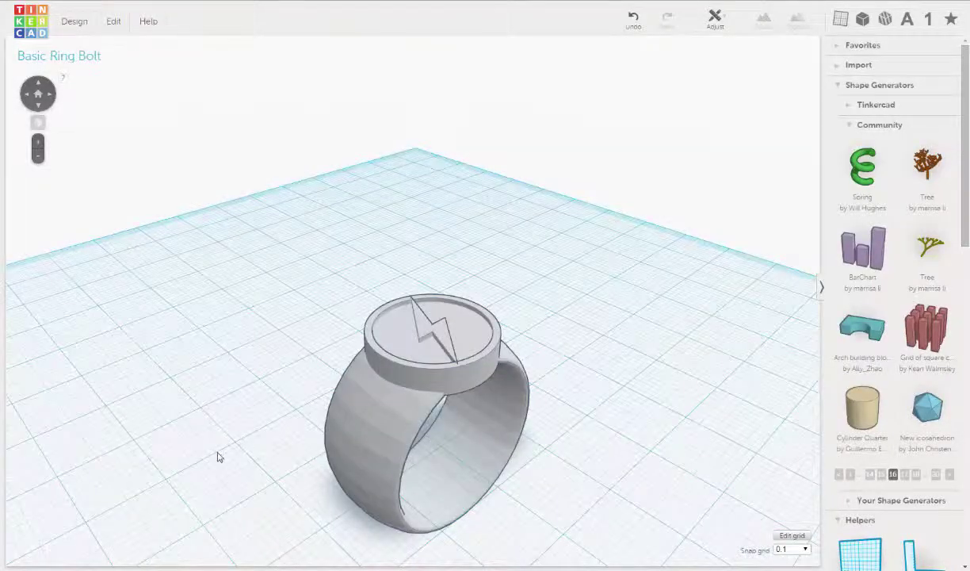